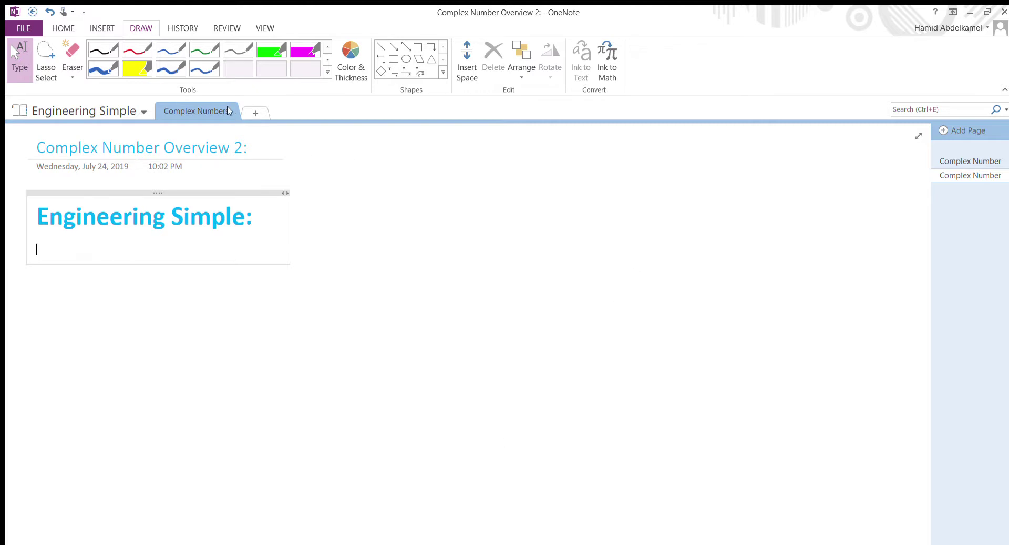
Step: Replace the Type tool with the blue pen from the Draw tab's Tools gallery
left_click(171, 73)
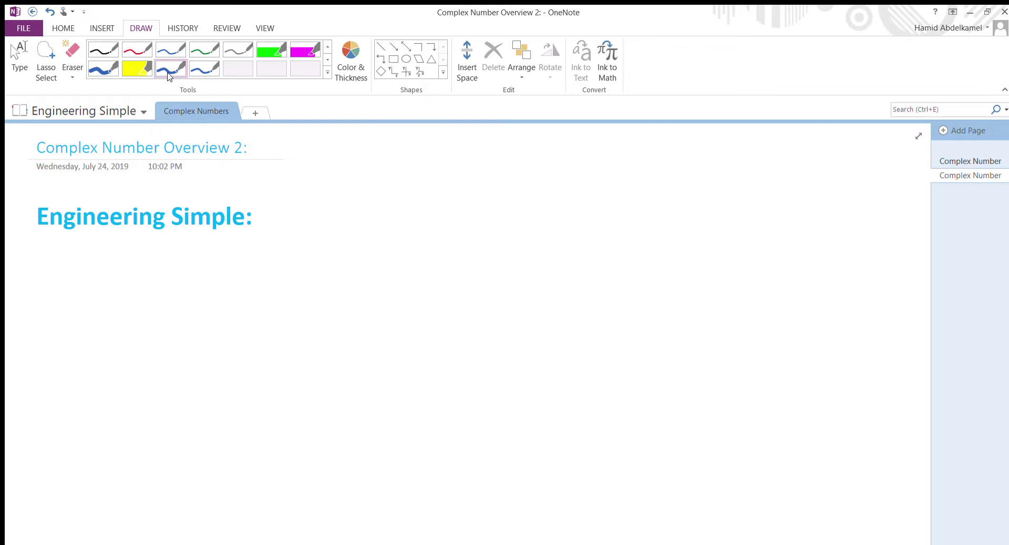
Step: Handwrite C1 = a1 + jb1 in blue ink
left_click_drag(82, 257, 84, 285)
left_click_drag(99, 279, 98, 299)
mouse_move(122, 268)
left_mouse_down()
mouse_move(144, 265)
mouse_move(141, 285)
left_mouse_up()
left_click_drag(198, 259, 202, 275)
mouse_move(219, 273)
left_mouse_down()
mouse_move(220, 291)
mouse_move(262, 265)
left_mouse_up()
mouse_move(250, 256)
left_mouse_down()
mouse_move(248, 272)
mouse_move(288, 298)
left_mouse_up()
mouse_move(322, 224)
left_mouse_down()
mouse_move(325, 273)
mouse_move(361, 273)
left_mouse_up()
Step: Handwrite C2 = a2 + jb2 on the line below
mouse_move(86, 326)
left_mouse_down()
mouse_move(96, 355)
mouse_move(141, 366)
left_mouse_up()
left_click_drag(168, 339, 187, 358)
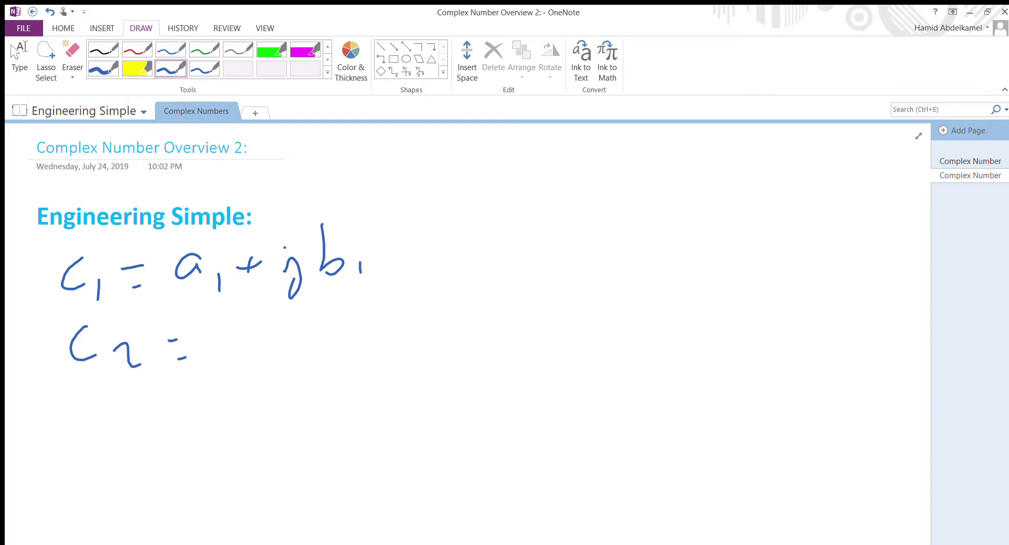
mouse_move(225, 325)
left_mouse_down()
mouse_move(226, 342)
mouse_move(260, 352)
mouse_move(291, 334)
left_mouse_up()
mouse_move(289, 321)
left_mouse_down()
mouse_move(290, 338)
mouse_move(328, 374)
left_mouse_up()
left_click(318, 314)
mouse_move(346, 300)
left_mouse_down()
mouse_move(359, 339)
mouse_move(404, 350)
left_mouse_up()
Step: Write 'a1, b1, a2, b2' to the right, labelled 'real' underneath
left_click_drag(562, 231, 580, 271)
left_click_drag(617, 244, 616, 262)
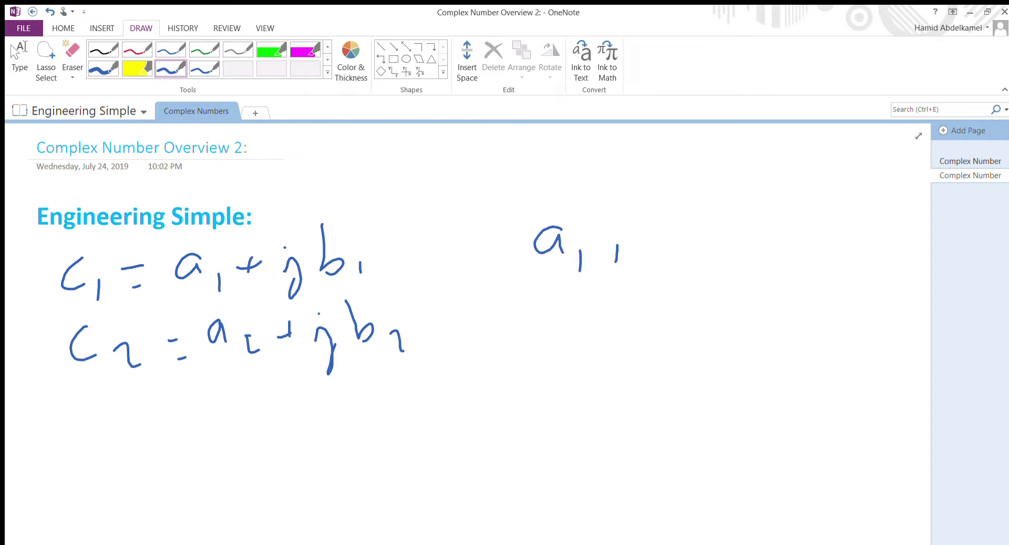
mouse_move(647, 215)
left_mouse_down()
mouse_move(653, 251)
mouse_move(706, 269)
left_mouse_up()
mouse_move(757, 224)
left_mouse_down()
mouse_move(759, 244)
mouse_move(782, 257)
left_mouse_up()
left_click_drag(804, 246, 803, 255)
mouse_move(826, 217)
left_mouse_down()
mouse_move(826, 255)
mouse_move(864, 258)
left_mouse_up()
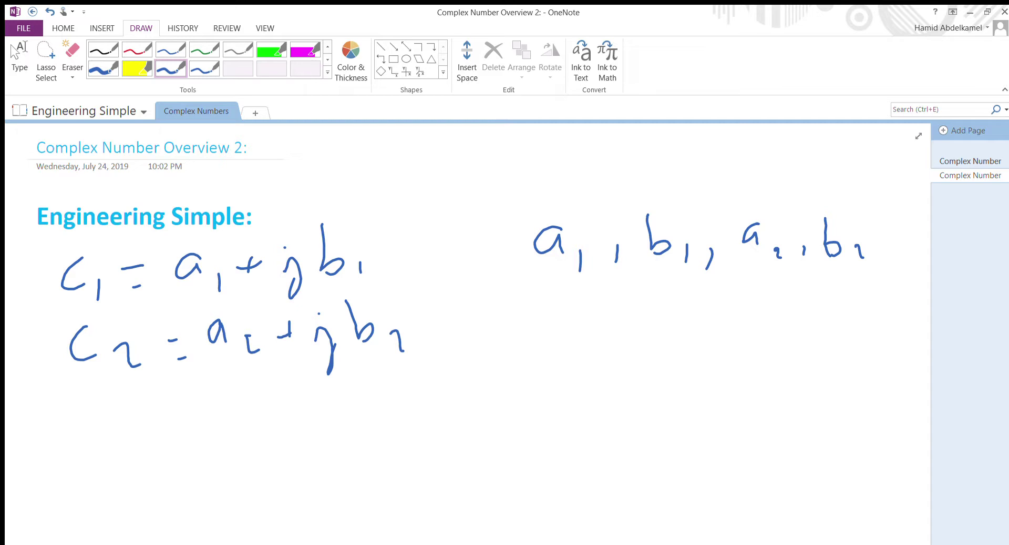
mouse_move(533, 325)
left_mouse_down()
mouse_move(606, 314)
mouse_move(633, 324)
left_mouse_up()
left_click_drag(570, 320, 578, 312)
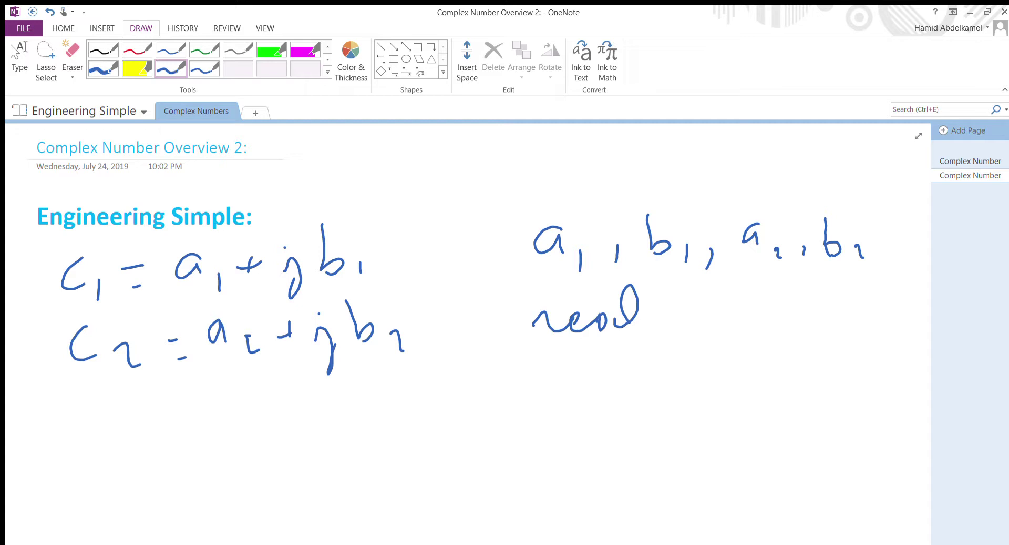
Step: Write 'jb1, jb2' below, labelled 'imaginary'
left_click_drag(519, 392, 538, 419)
mouse_move(566, 350)
left_mouse_down()
mouse_move(589, 382)
mouse_move(674, 403)
left_mouse_up()
left_click(666, 350)
mouse_move(695, 334)
left_mouse_down()
mouse_move(708, 377)
mouse_move(778, 362)
left_mouse_up()
mouse_move(602, 420)
left_mouse_down()
mouse_move(600, 446)
mouse_move(641, 437)
mouse_move(656, 463)
left_mouse_up()
mouse_move(650, 418)
left_mouse_down()
mouse_move(654, 436)
mouse_move(670, 416)
mouse_move(690, 420)
mouse_move(706, 453)
left_mouse_up()
mouse_move(713, 414)
left_mouse_down()
mouse_move(711, 429)
mouse_move(734, 410)
left_mouse_up()
mouse_move(741, 415)
left_mouse_down()
mouse_move(771, 425)
mouse_move(799, 403)
mouse_move(825, 418)
mouse_move(815, 446)
left_mouse_up()
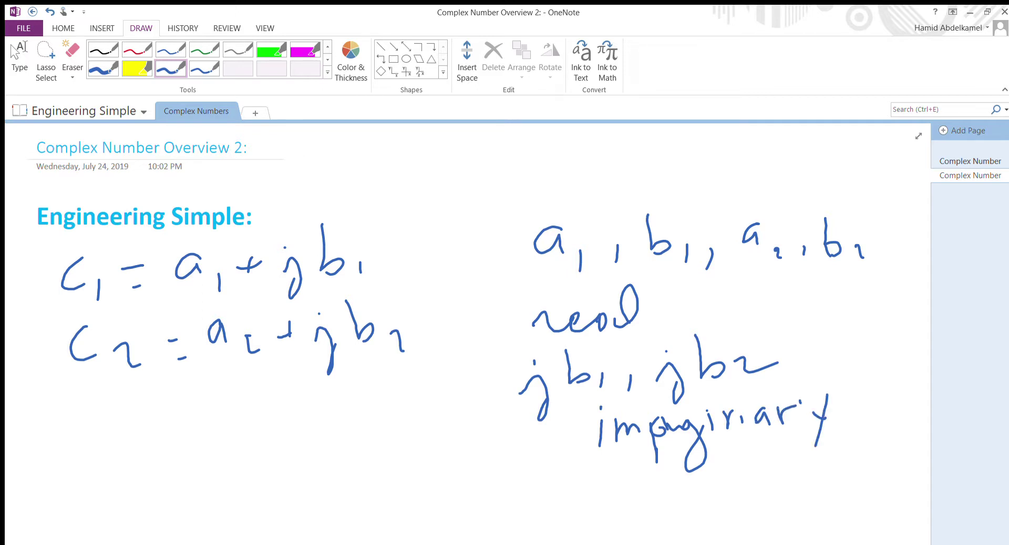
Step: Insert blank space below the notes to push the page content down
key("Escape")
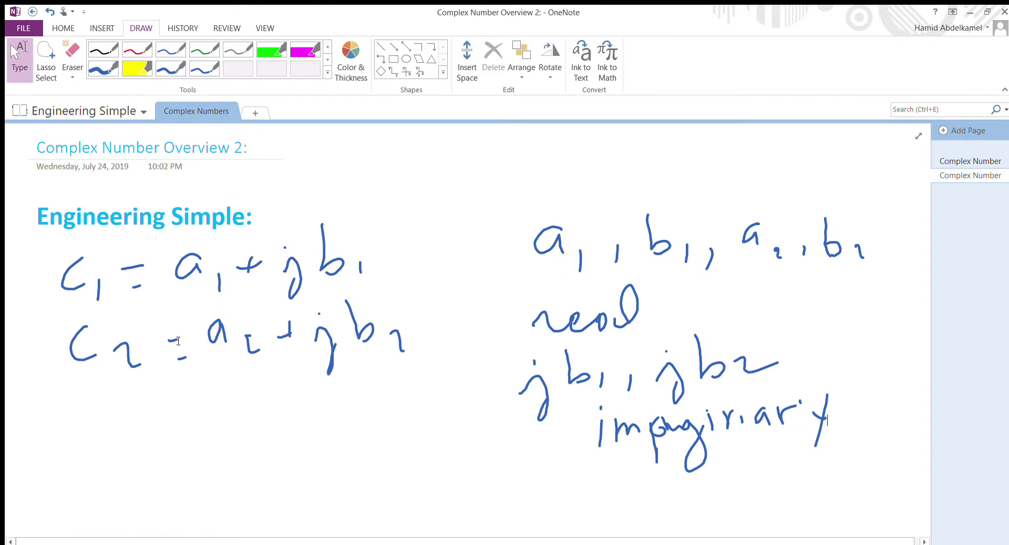
left_click(468, 63)
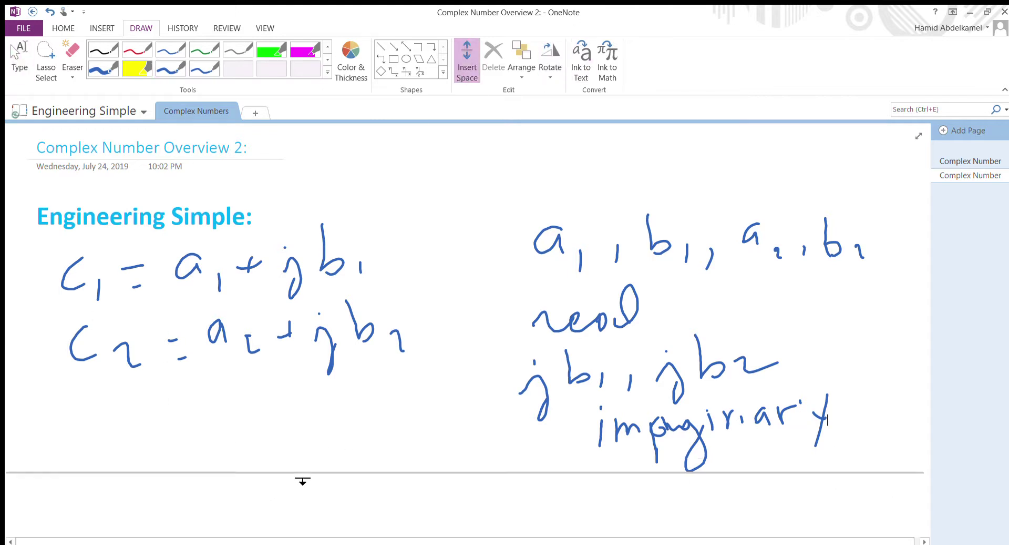
left_click_drag(302, 473, 315, 537)
Step: Write a starred 'C1+C2' heading in blue ink and draw the axes
left_click(165, 71)
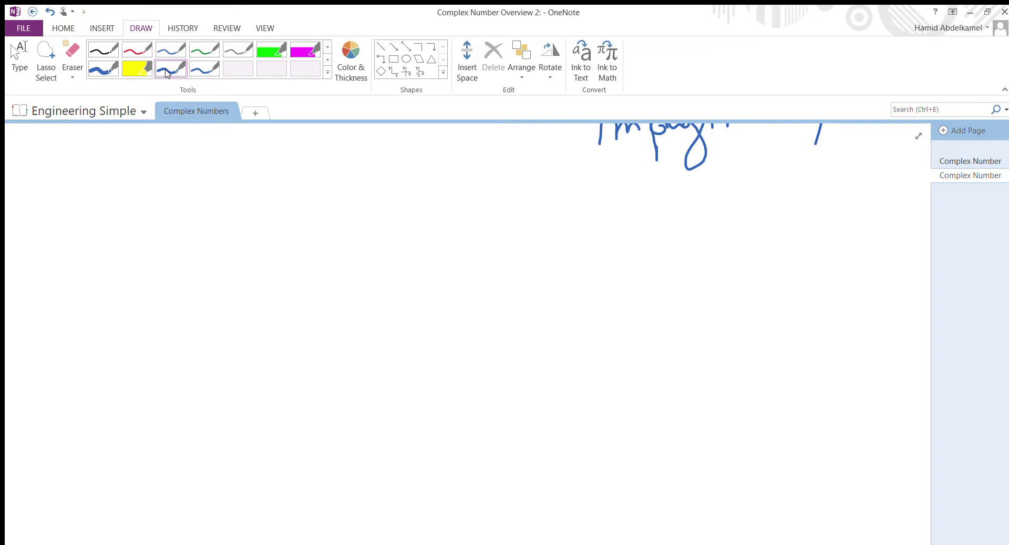
left_click(167, 74)
left_click_drag(80, 169, 78, 202)
left_click_drag(102, 204, 103, 219)
mouse_move(116, 196)
left_mouse_down()
mouse_move(134, 194)
mouse_move(128, 208)
left_mouse_up()
mouse_move(167, 169)
left_mouse_down()
mouse_move(170, 198)
mouse_move(227, 207)
left_mouse_up()
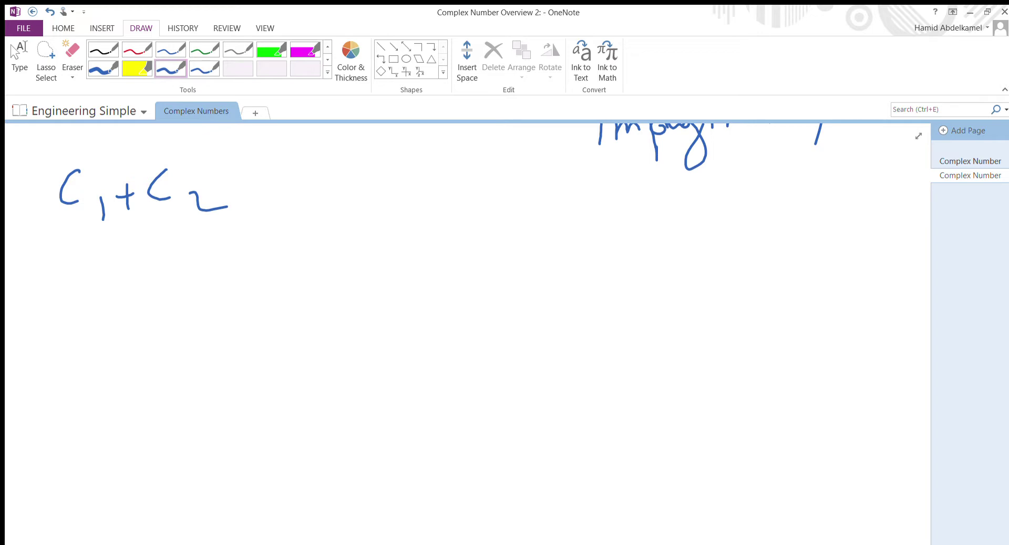
left_click_drag(20, 176, 23, 206)
left_click_drag(34, 183, 22, 200)
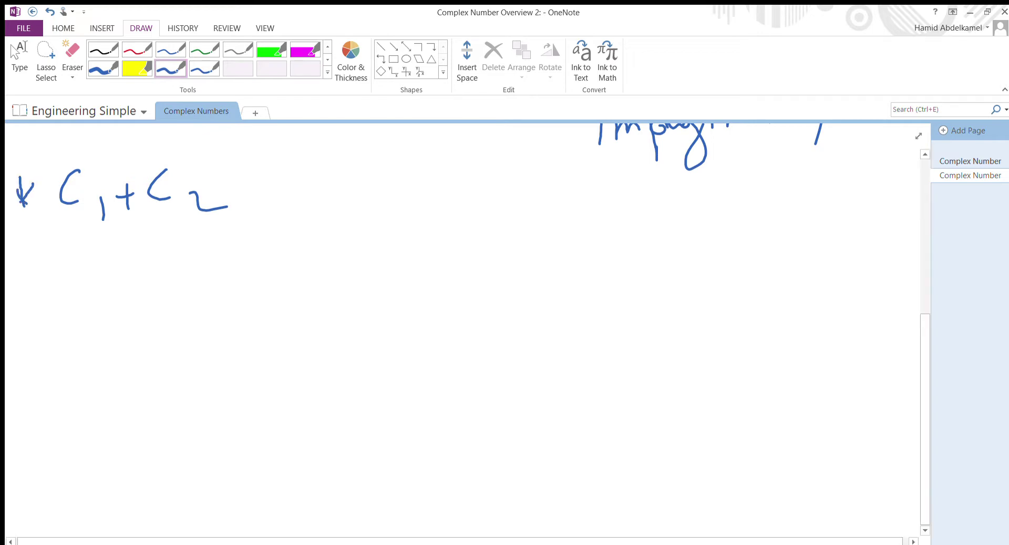
mouse_move(312, 183)
left_mouse_down()
mouse_move(325, 319)
mouse_move(524, 288)
left_mouse_up()
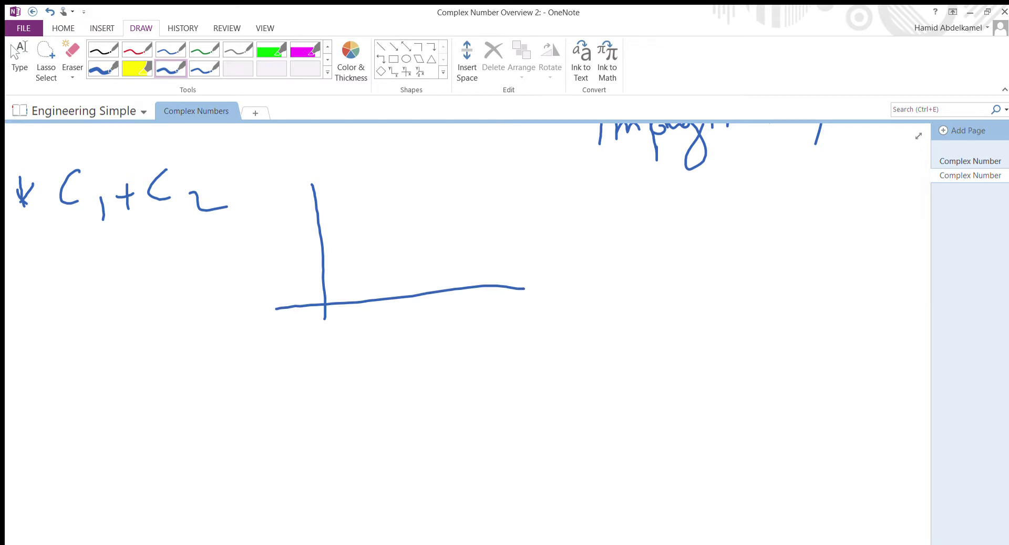
Step: Label the horizontal axis 'Real' and the vertical axis 'Imag.'
left_click_drag(514, 335, 578, 334)
left_click_drag(588, 290, 592, 347)
mouse_move(277, 147)
left_mouse_down()
mouse_move(280, 170)
mouse_move(363, 157)
mouse_move(362, 188)
left_mouse_up()
left_click(384, 151)
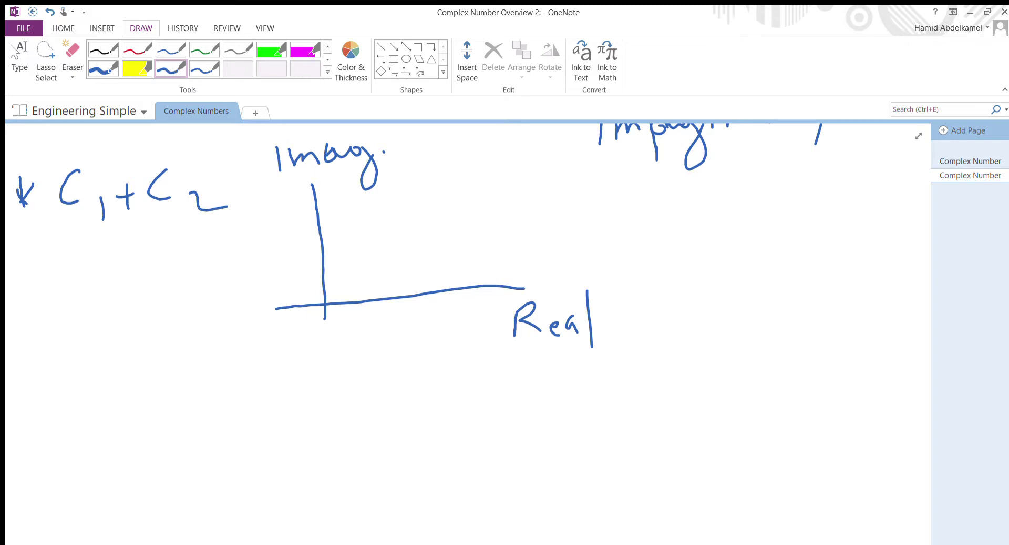
Step: Mark a1 and b1 and draw the arrowed vector to point C1
left_click_drag(405, 284, 440, 351)
left_click_drag(316, 230, 338, 225)
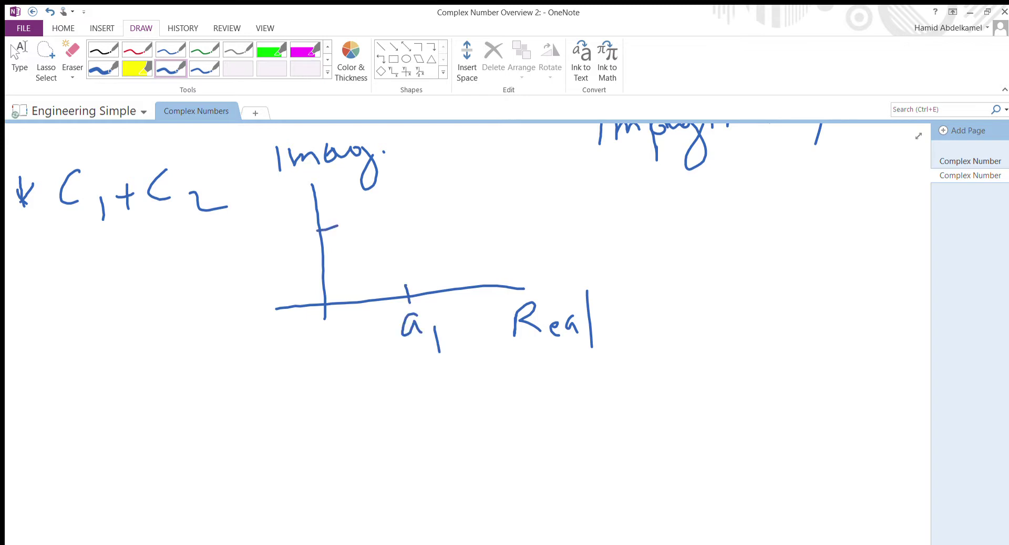
mouse_move(265, 211)
left_mouse_down()
mouse_move(268, 242)
mouse_move(302, 247)
mouse_move(341, 226)
mouse_move(391, 225)
mouse_move(409, 290)
left_mouse_up()
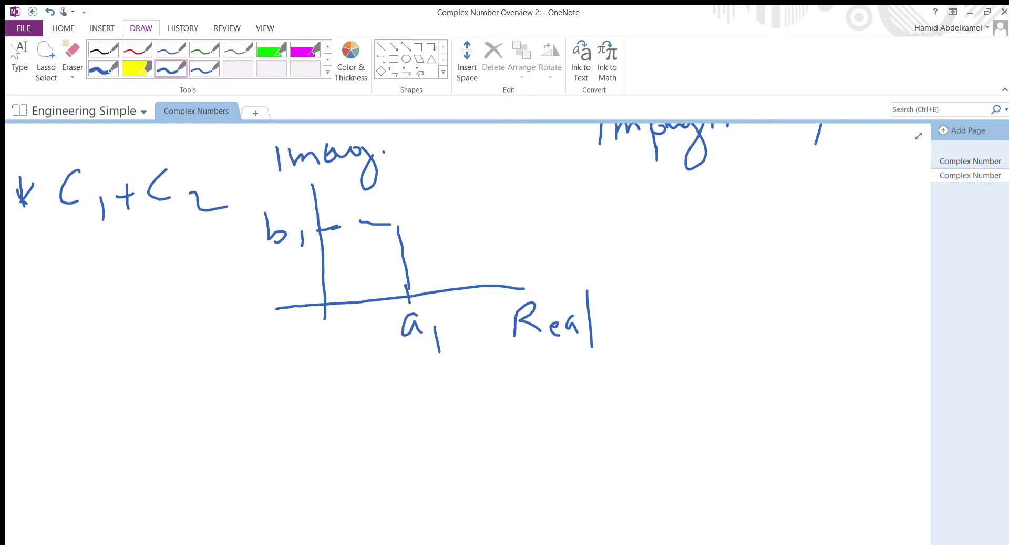
left_click_drag(328, 301, 398, 228)
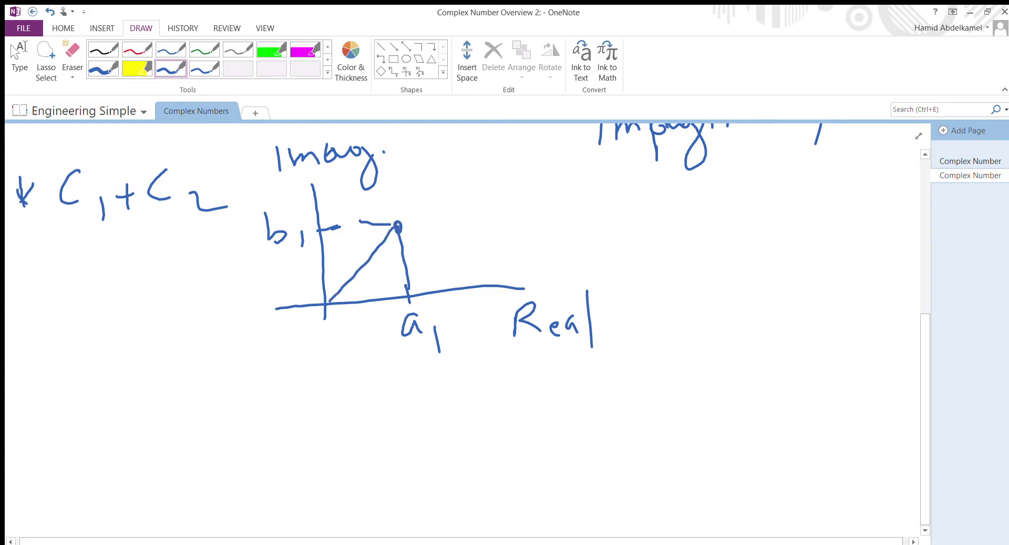
mouse_move(434, 185)
left_mouse_down()
mouse_move(436, 206)
mouse_move(461, 208)
left_mouse_up()
left_click_drag(379, 224, 393, 227)
left_click_drag(392, 237, 395, 223)
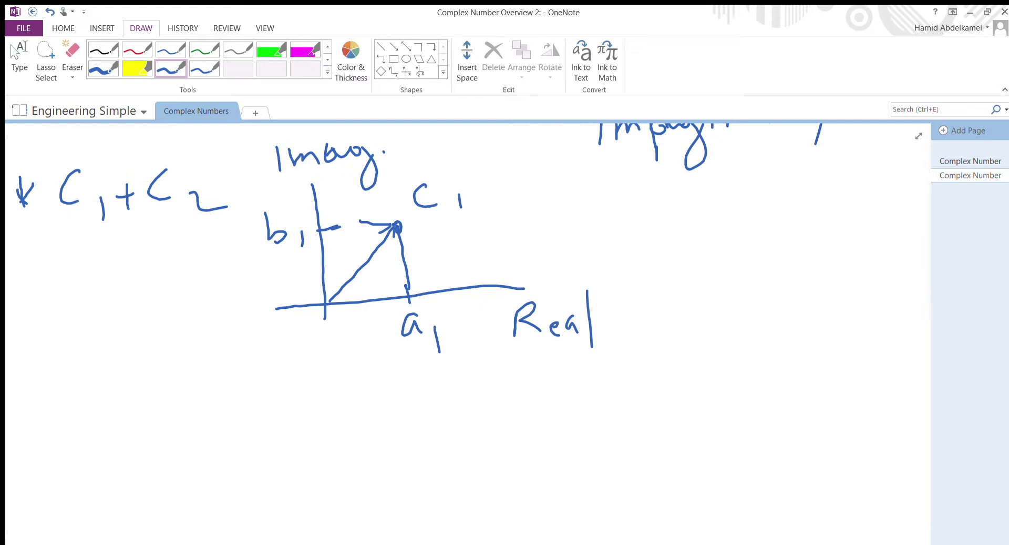
Step: Mark a2 and b2 ticks and dot the C2 point with a dashed guide
mouse_move(471, 283)
left_mouse_down()
mouse_move(476, 326)
mouse_move(473, 315)
left_mouse_up()
left_click_drag(476, 335, 493, 347)
left_click_drag(315, 269, 335, 266)
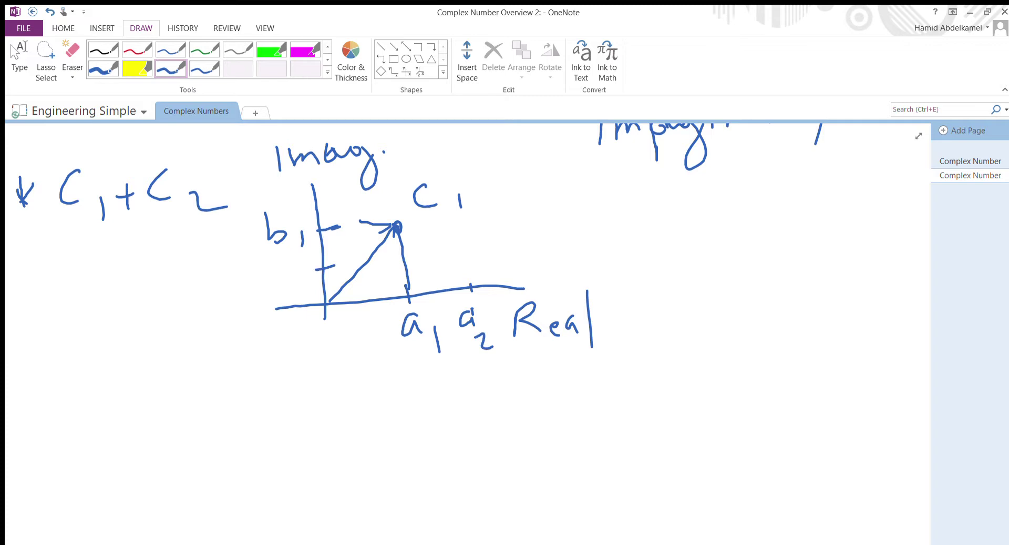
left_click_drag(255, 257, 292, 291)
left_click_drag(433, 257, 451, 257)
left_click(460, 259)
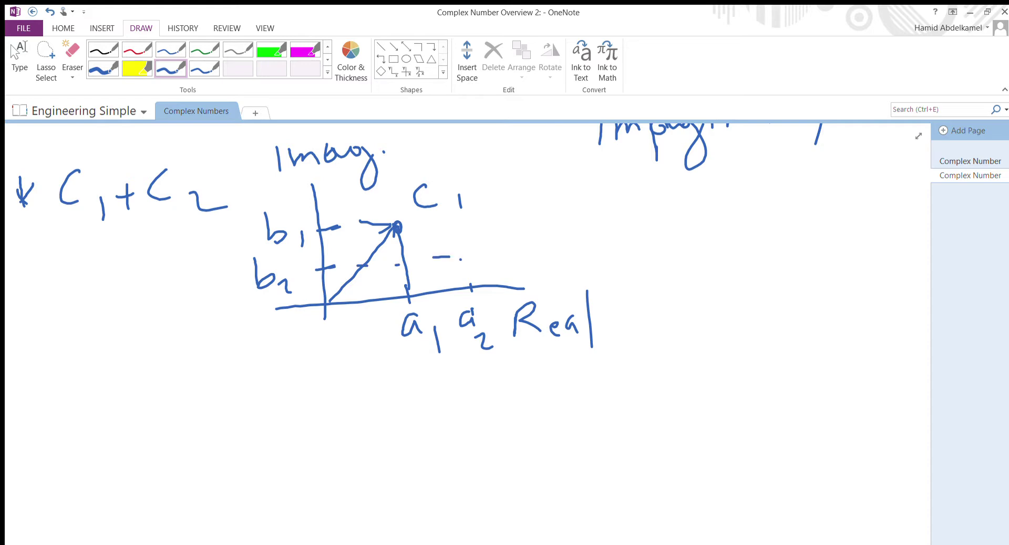
Step: Label the point C2 in blue ink
left_click(20, 59)
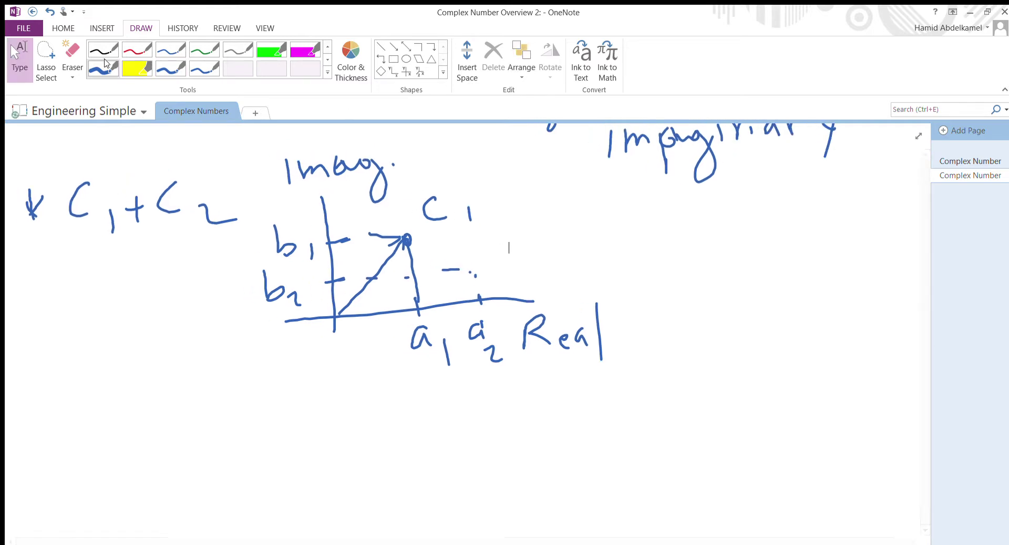
left_click(175, 70)
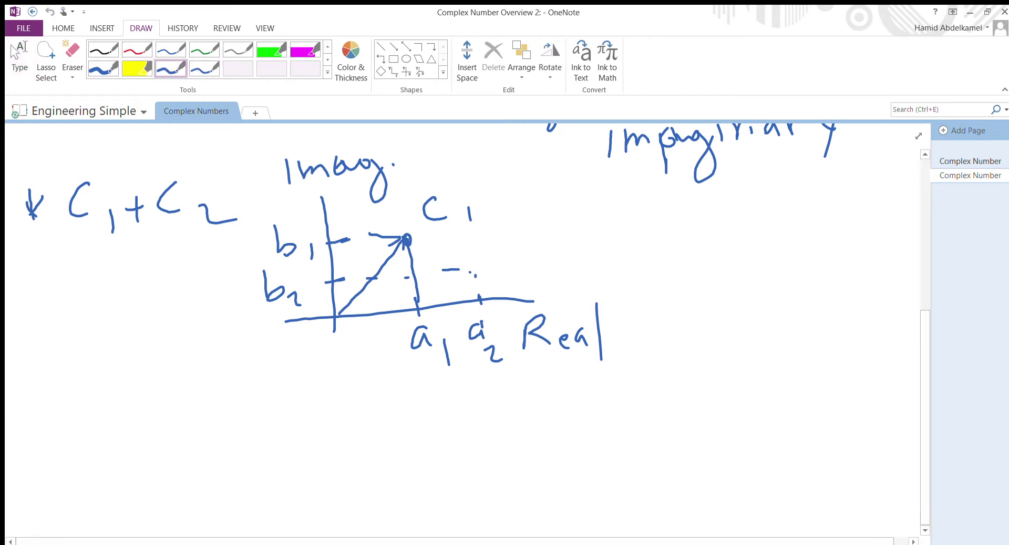
mouse_move(498, 246)
left_mouse_down()
mouse_move(499, 264)
mouse_move(525, 257)
left_mouse_up()
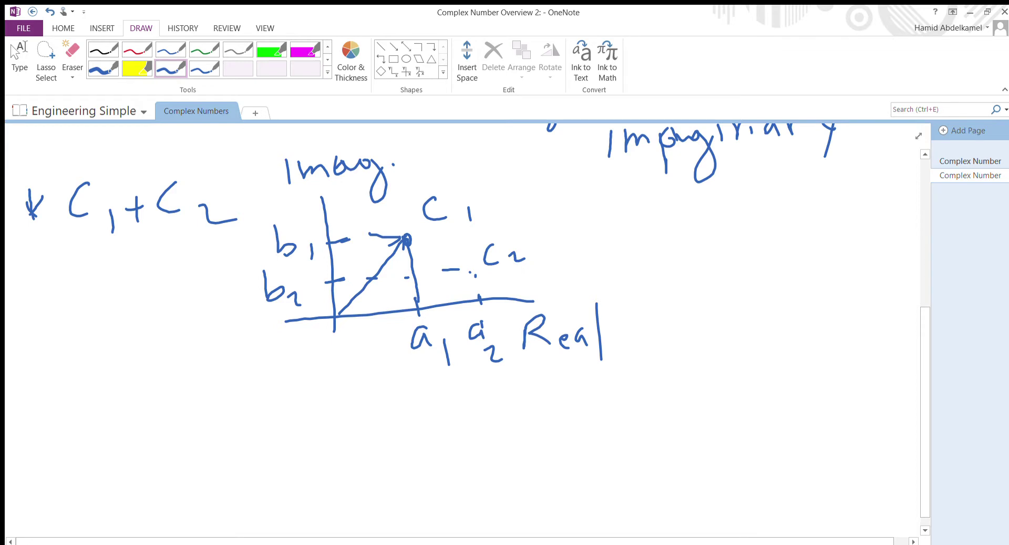
left_click(20, 59)
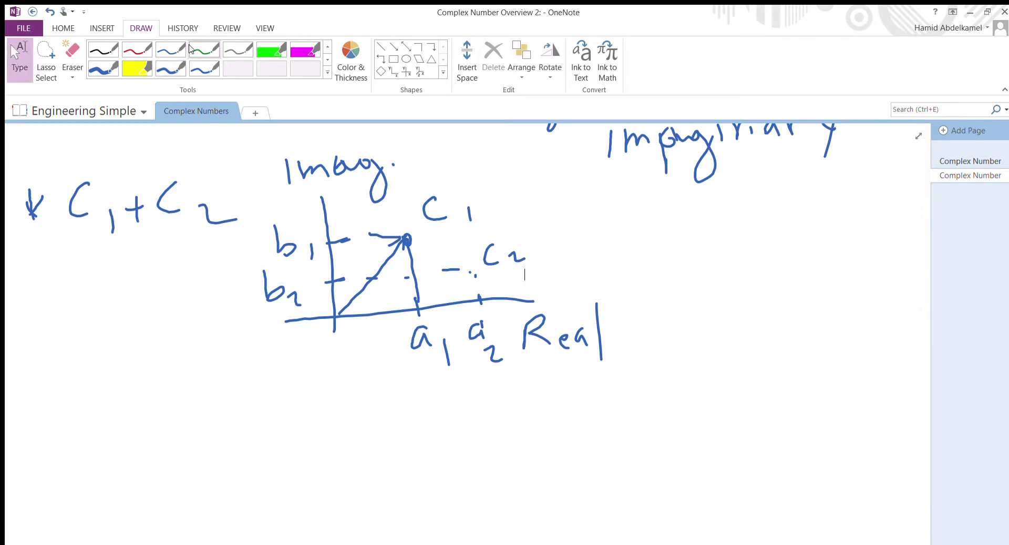
left_click(169, 69)
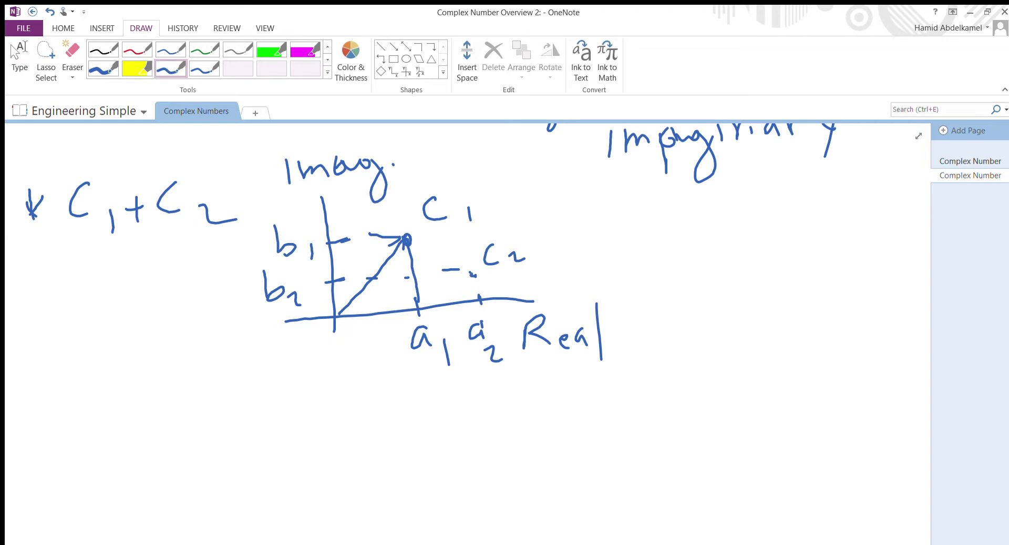
Step: Draw the arrow from the origin to C2
left_click_drag(337, 314, 475, 268)
left_click_drag(466, 261, 473, 277)
left_click(19, 58)
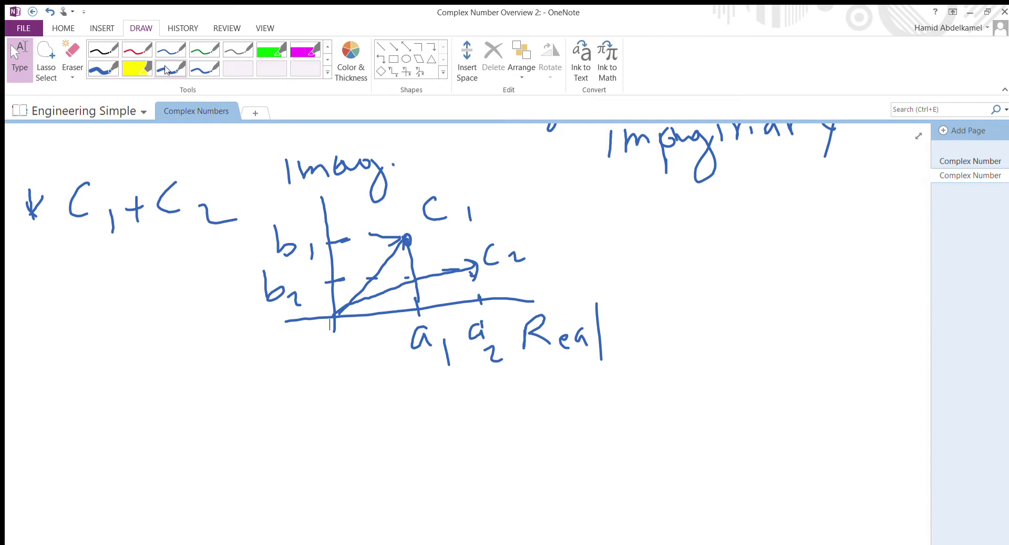
left_click(170, 69)
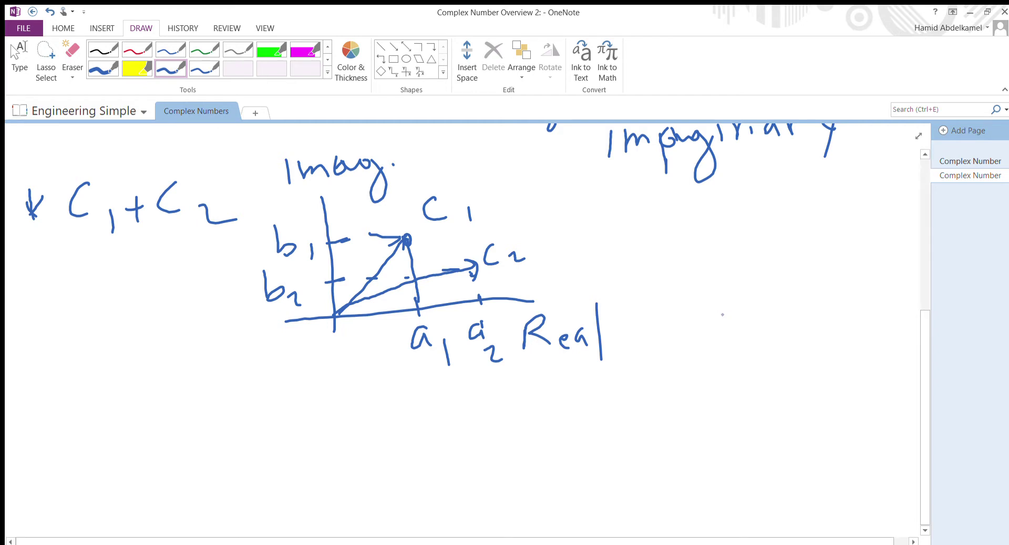
Step: Add dotted parallelogram marks near C2 and extend the dotted side above C1
left_click(490, 261)
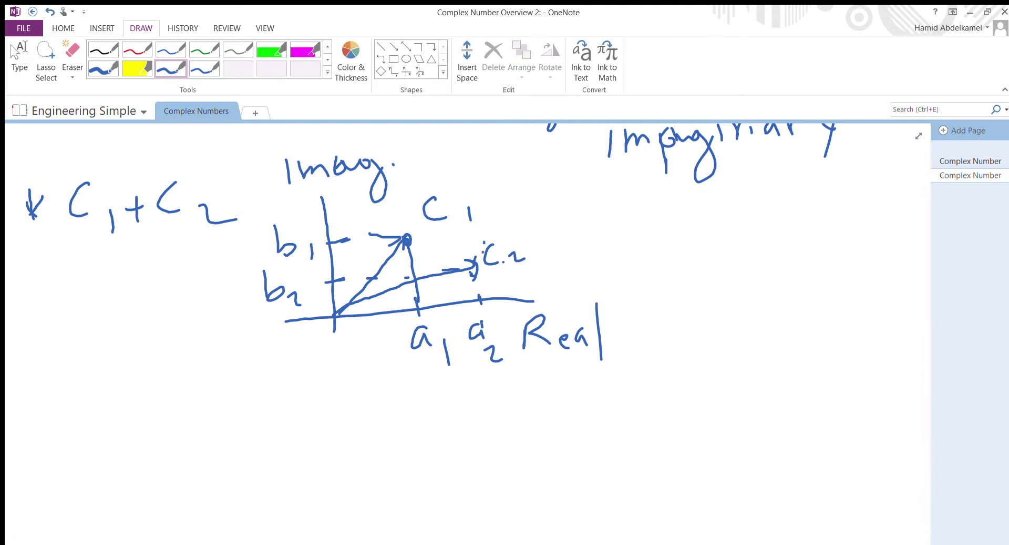
left_click_drag(488, 231, 485, 243)
left_click_drag(496, 223, 500, 219)
key("Escape")
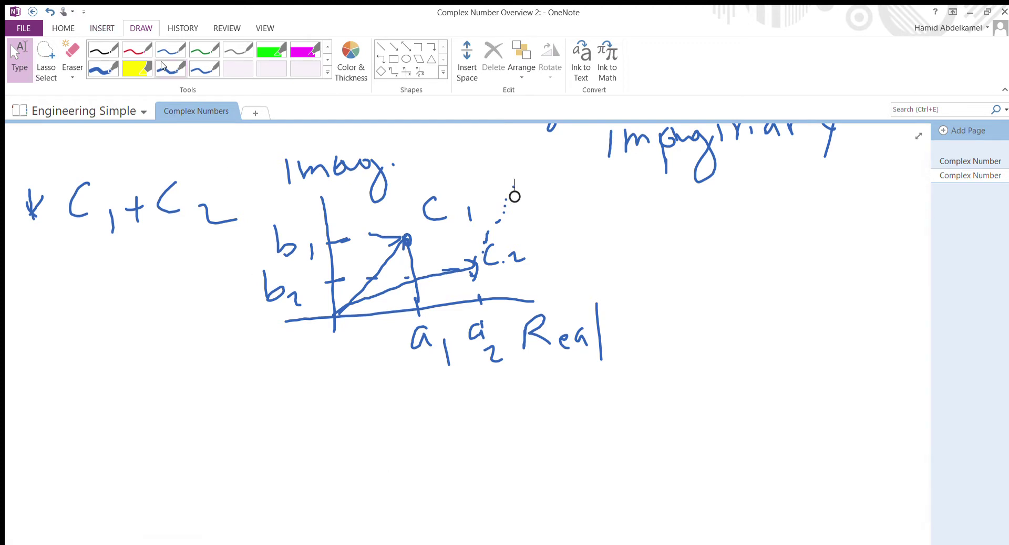
left_click(166, 69)
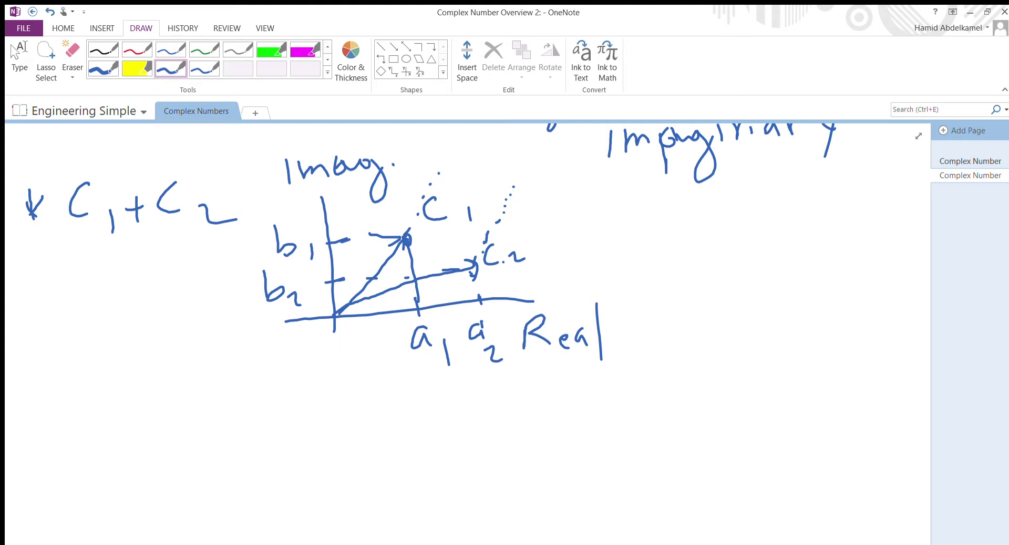
left_click_drag(471, 170, 503, 169)
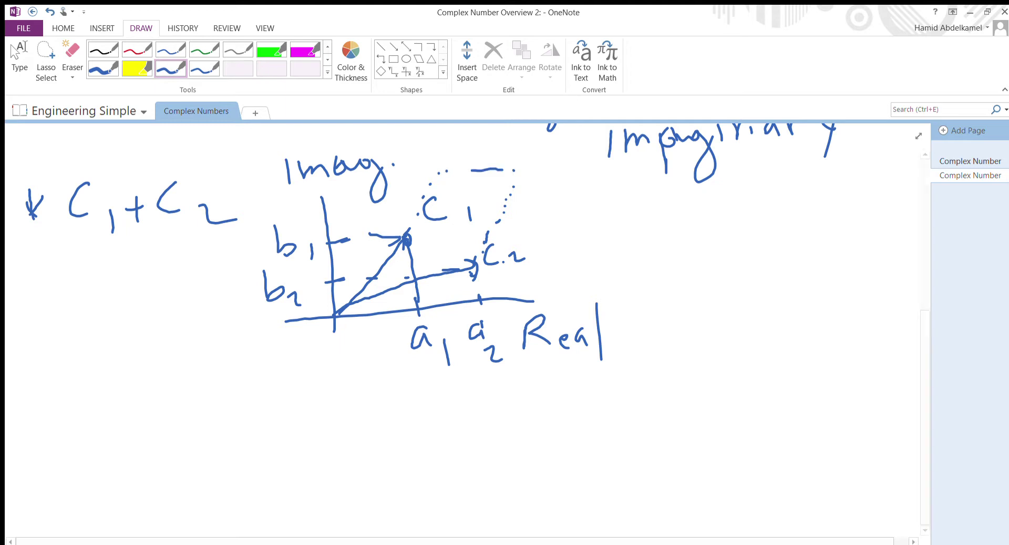
key("Escape")
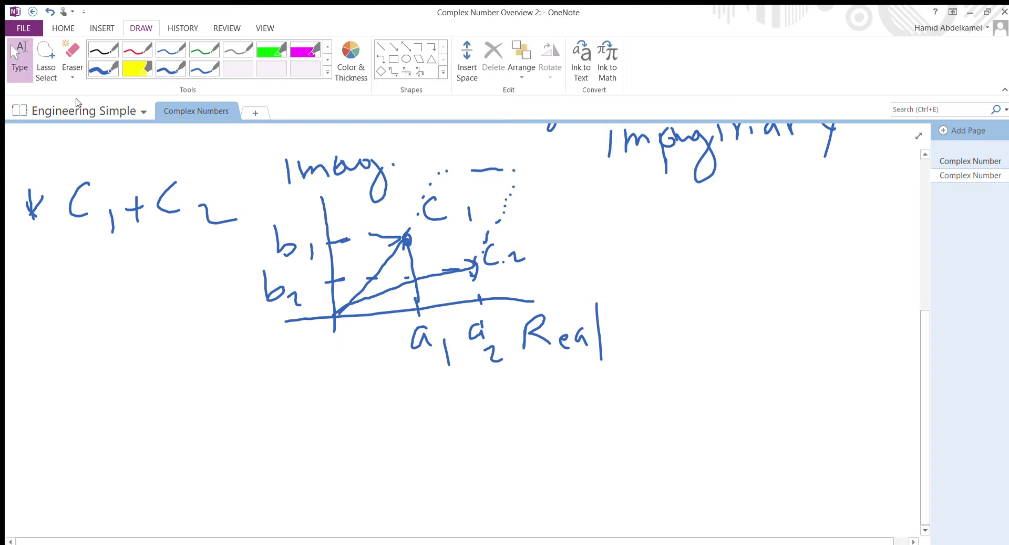
left_click(164, 69)
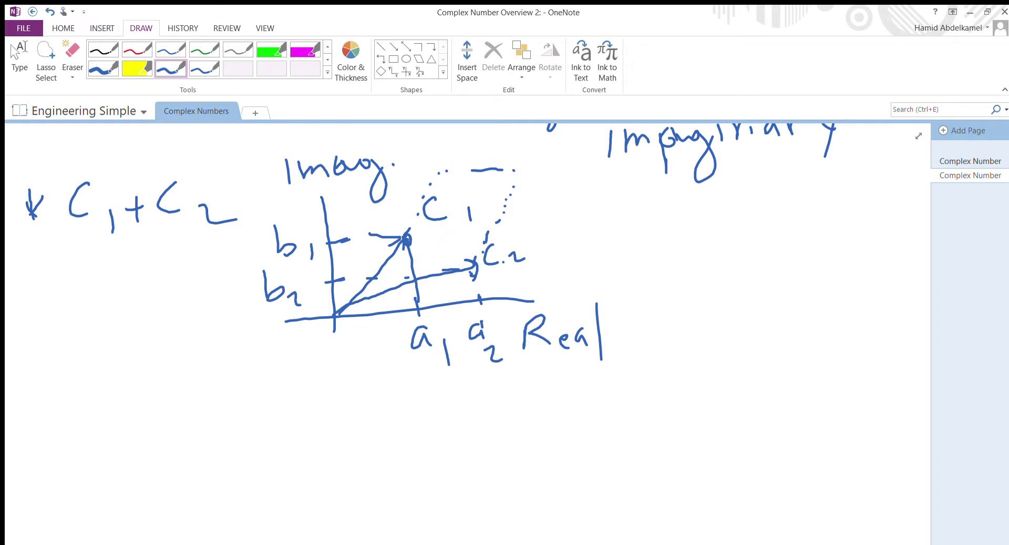
Step: Draw the resultant arrow from the origin to the parallelogram's far corner
left_click_drag(336, 314, 512, 175)
left_click(12, 47)
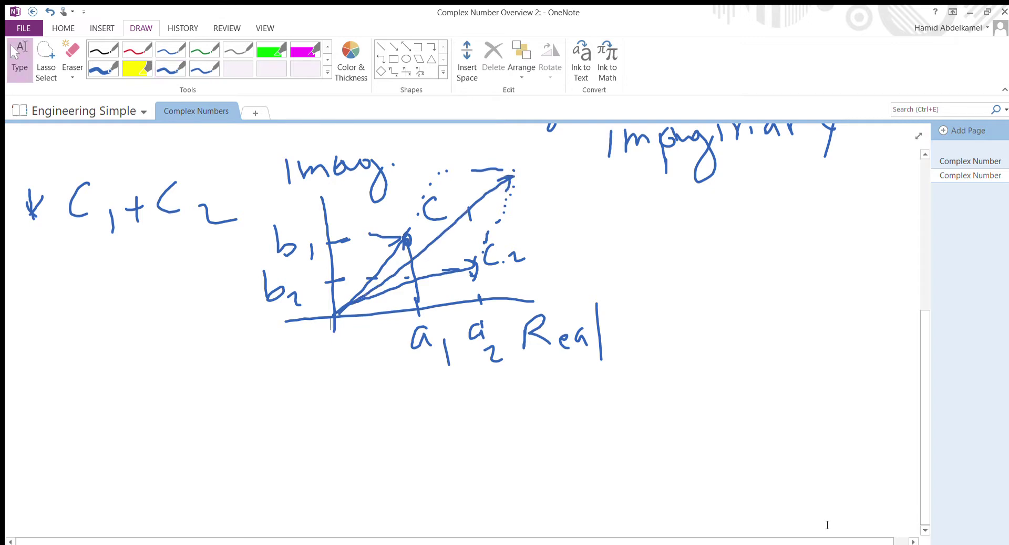
left_click(168, 67)
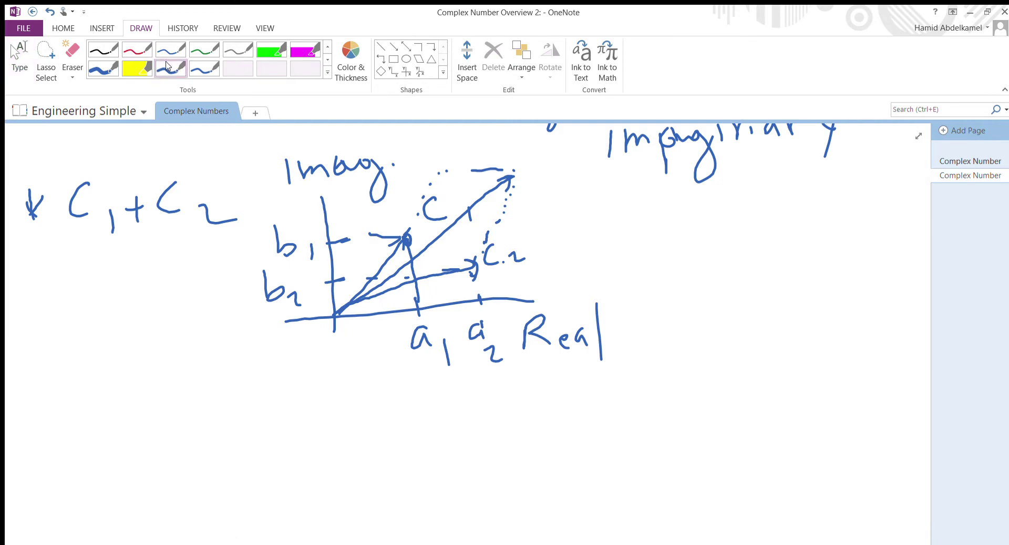
scroll(468, 333, "up", 1)
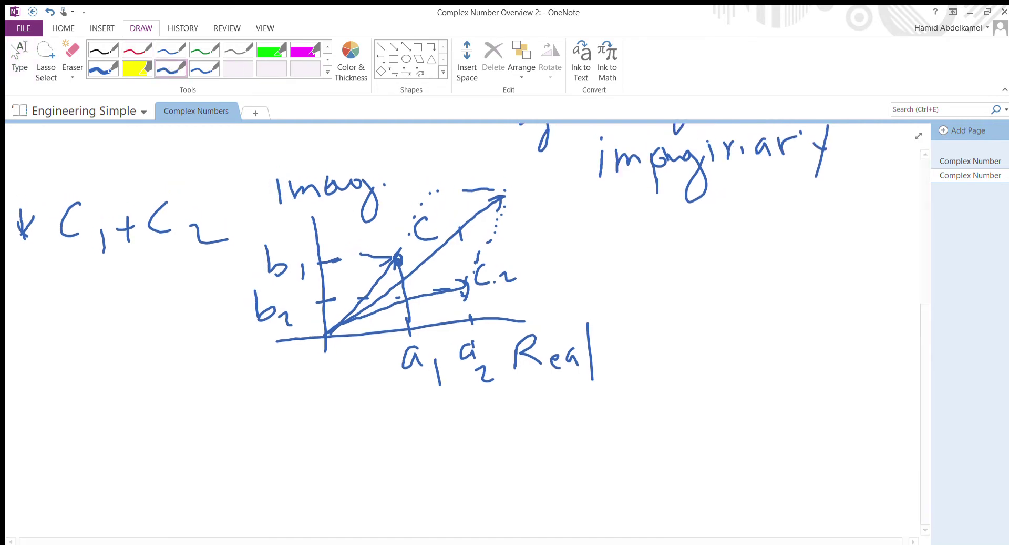
Step: Label the resultant arrow tip 'C1+C2'
left_click(168, 64)
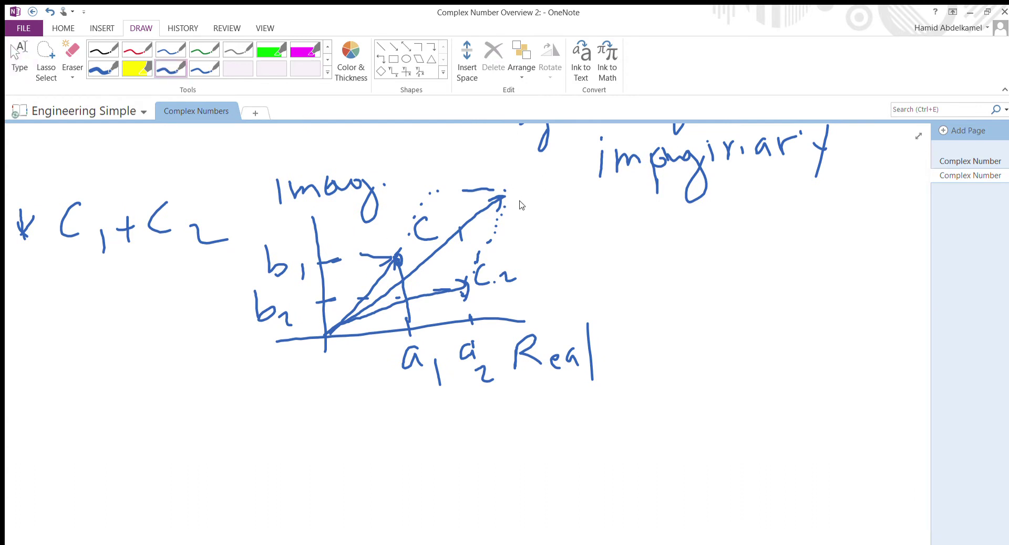
left_click_drag(529, 186, 531, 203)
mouse_move(542, 196)
left_mouse_down()
mouse_move(542, 212)
mouse_move(560, 198)
mouse_move(595, 207)
mouse_move(561, 206)
left_mouse_up()
key("Escape")
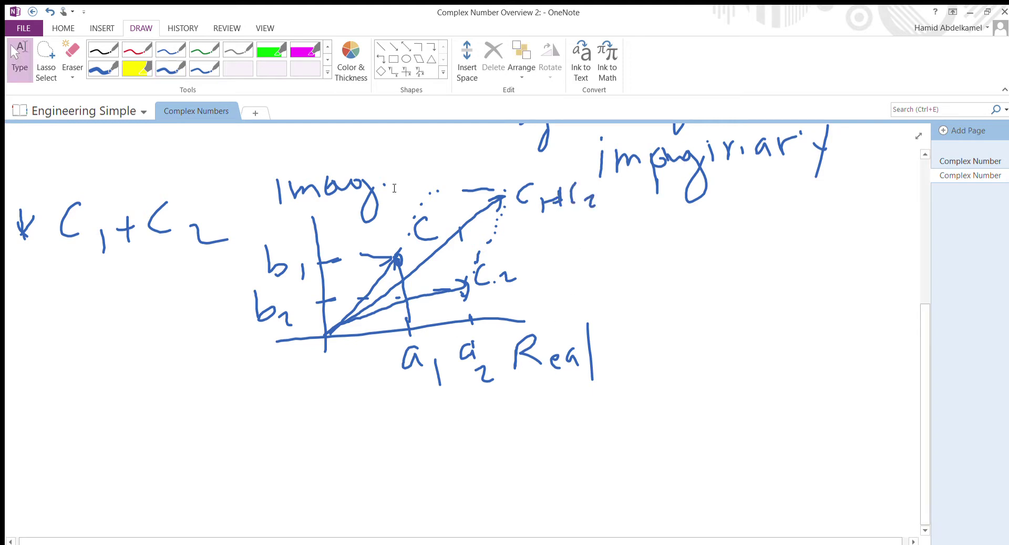
Step: Open blank space below the diagram with Insert Space
left_click(467, 61)
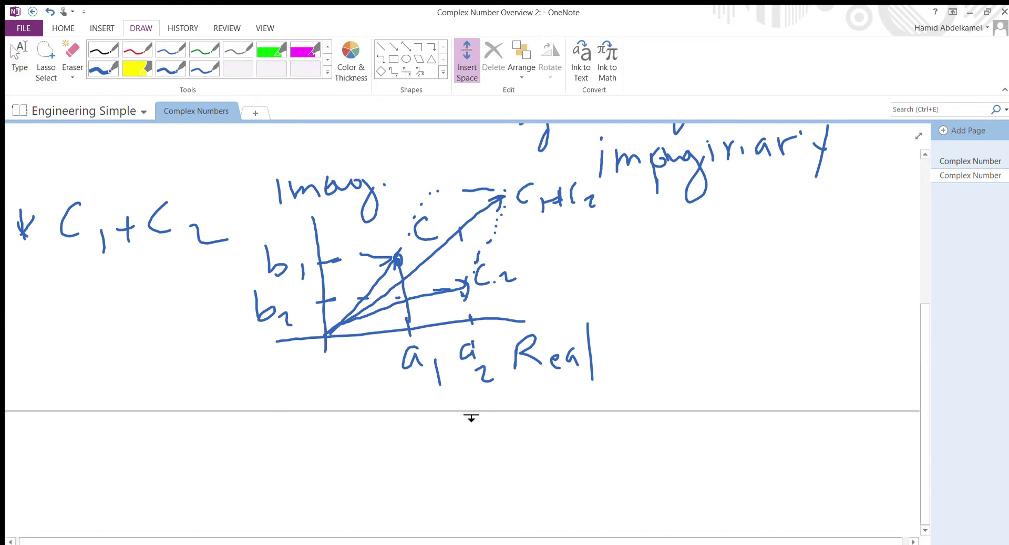
left_click_drag(473, 413, 502, 511)
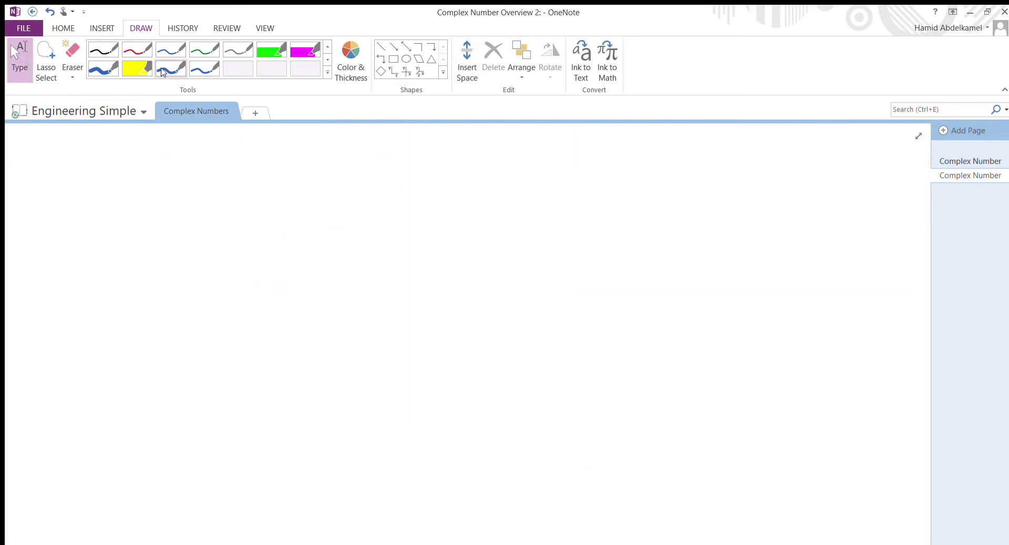
left_click(162, 71)
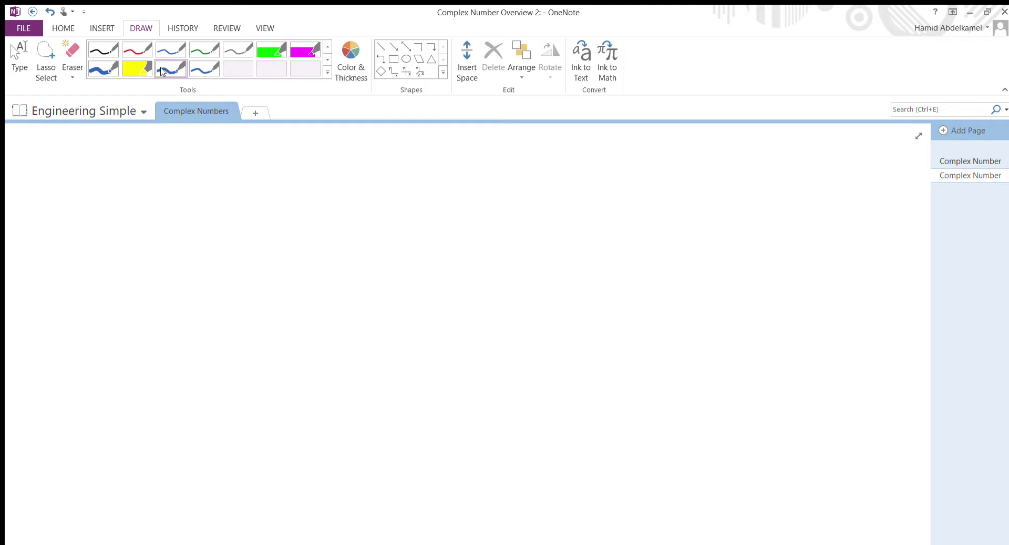
Step: Handwrite C1 − C2 = C1 + (−C2)
left_click_drag(59, 161, 59, 174)
mouse_move(79, 178)
left_mouse_down()
mouse_move(77, 188)
mouse_move(104, 169)
mouse_move(142, 173)
mouse_move(168, 189)
mouse_move(200, 163)
left_mouse_up()
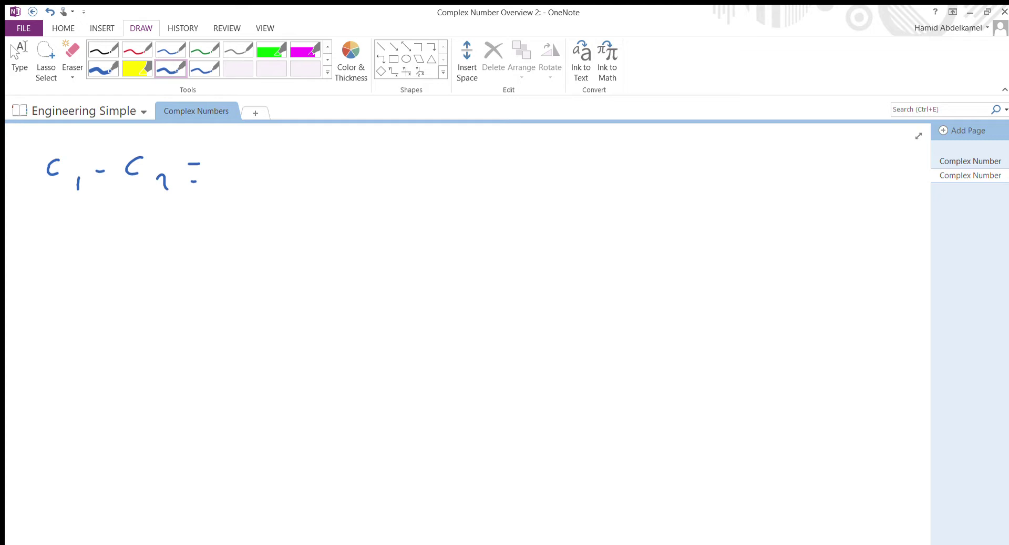
mouse_move(245, 154)
left_mouse_down()
mouse_move(259, 188)
mouse_move(299, 166)
mouse_move(281, 173)
left_mouse_up()
mouse_move(320, 142)
left_mouse_down()
mouse_move(317, 181)
mouse_move(340, 163)
mouse_move(419, 177)
left_mouse_up()
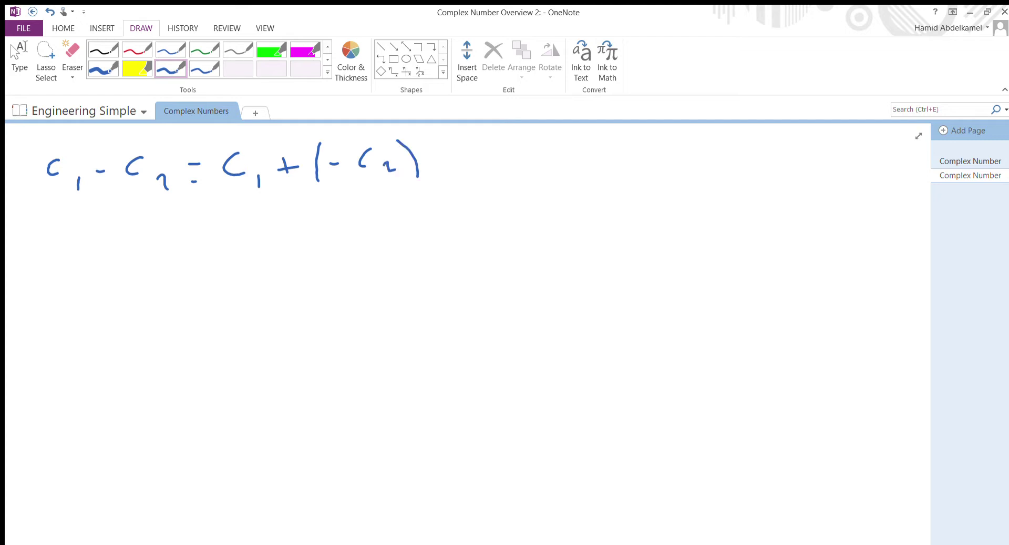
Step: Handwrite C2 = a2 + jb2 beneath the equation
mouse_move(248, 223)
left_mouse_down()
mouse_move(255, 252)
mouse_move(280, 260)
mouse_move(315, 229)
left_mouse_up()
left_click_drag(303, 252, 313, 252)
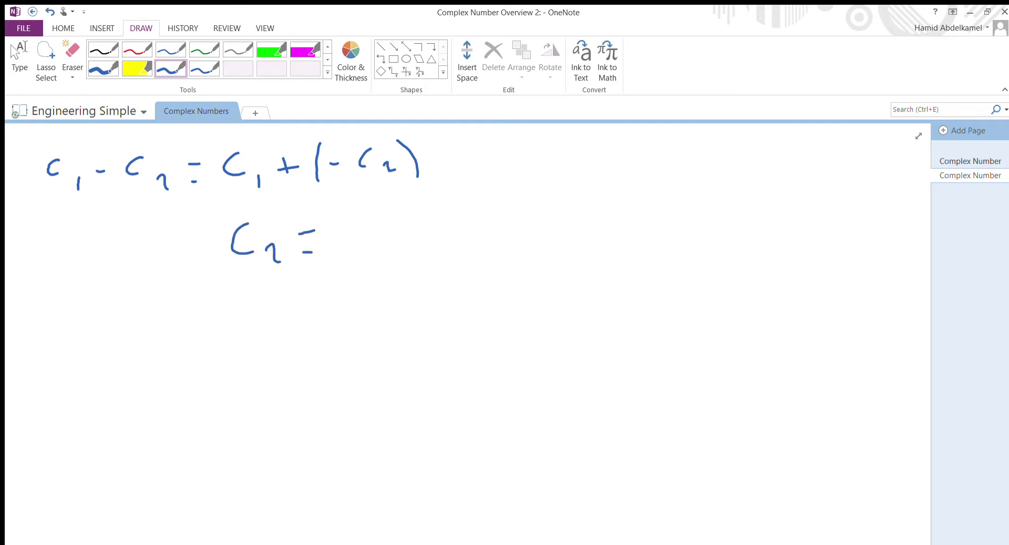
mouse_move(363, 223)
left_mouse_down()
mouse_move(365, 246)
mouse_move(392, 250)
left_mouse_up()
mouse_move(410, 237)
left_mouse_down()
mouse_move(425, 235)
mouse_move(420, 242)
mouse_move(459, 262)
left_mouse_up()
left_click(453, 203)
mouse_move(476, 190)
left_mouse_down()
mouse_move(494, 226)
mouse_move(526, 231)
left_mouse_up()
Step: Handwrite −C2 = −a2 − jb2 on the next line
left_click_drag(266, 298, 268, 324)
mouse_move(193, 338)
left_mouse_down()
mouse_move(229, 327)
mouse_move(297, 339)
mouse_move(327, 310)
left_mouse_up()
mouse_move(333, 331)
left_mouse_down()
mouse_move(371, 311)
mouse_move(416, 309)
mouse_move(437, 323)
mouse_move(459, 301)
mouse_move(491, 321)
left_mouse_up()
left_click(493, 267)
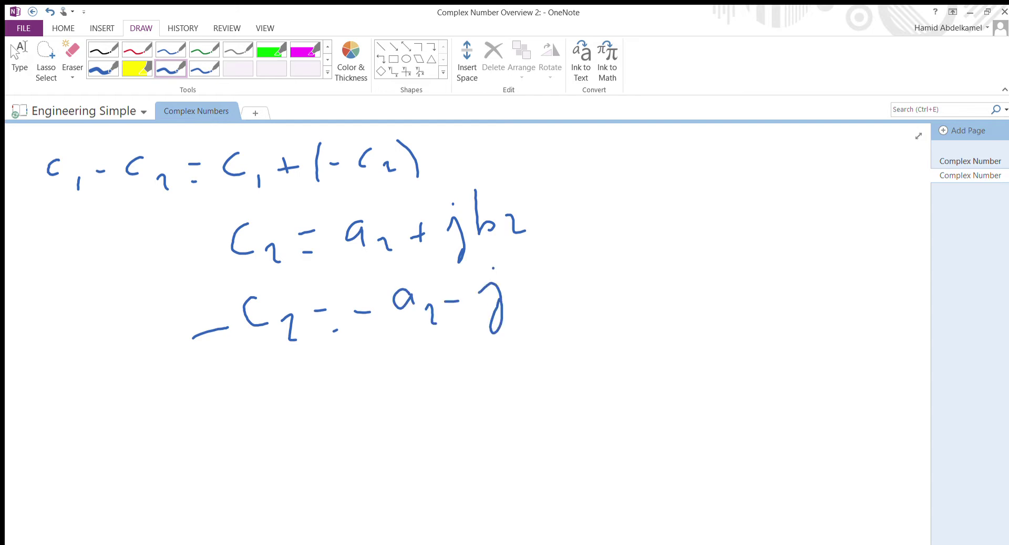
mouse_move(516, 258)
left_mouse_down()
mouse_move(523, 303)
mouse_move(589, 293)
left_mouse_up()
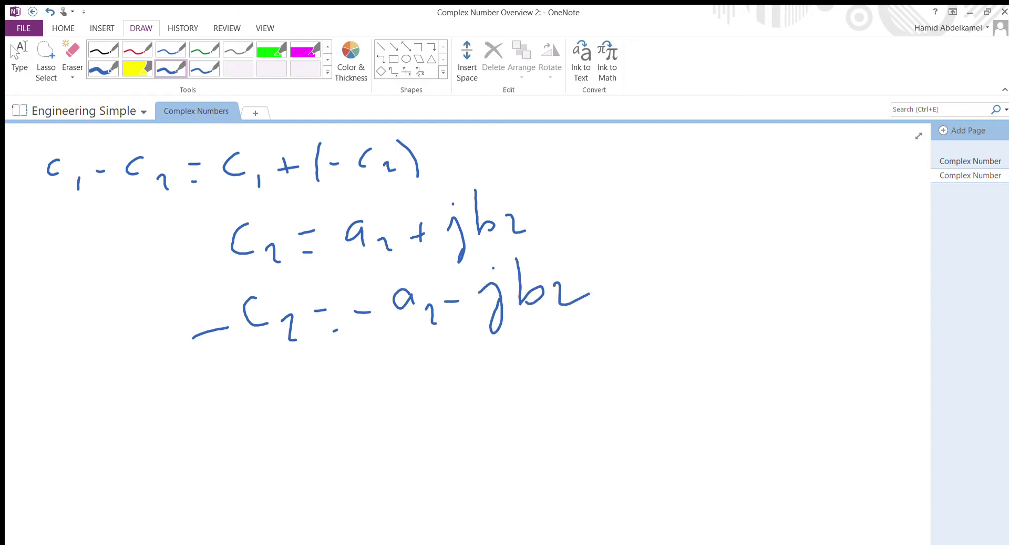
Step: Open more blank space below the equations
left_click(20, 58)
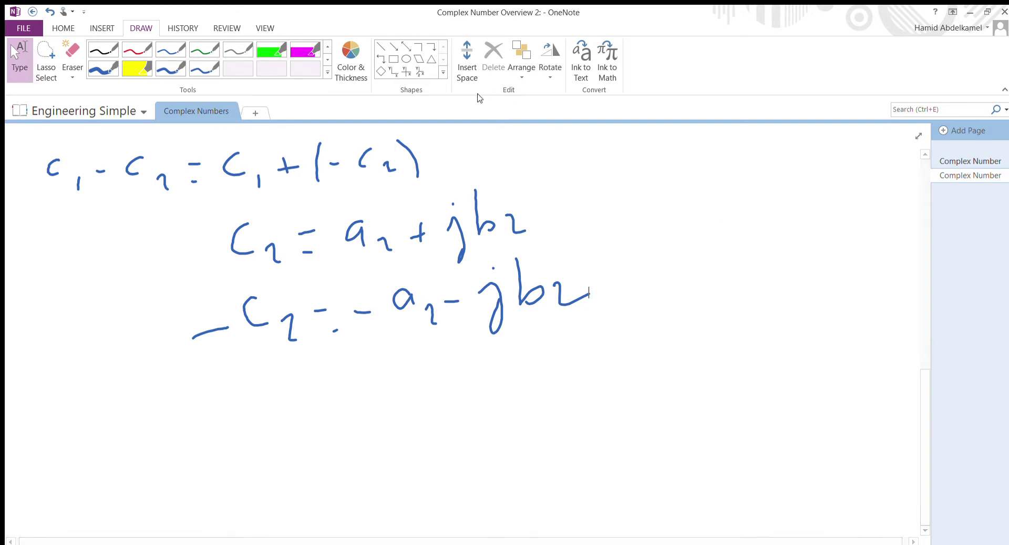
left_click(467, 60)
left_click_drag(577, 350, 618, 472)
Step: Draw vertical and horizontal axes below the −C2 equation
scroll(642, 361, "up", 5)
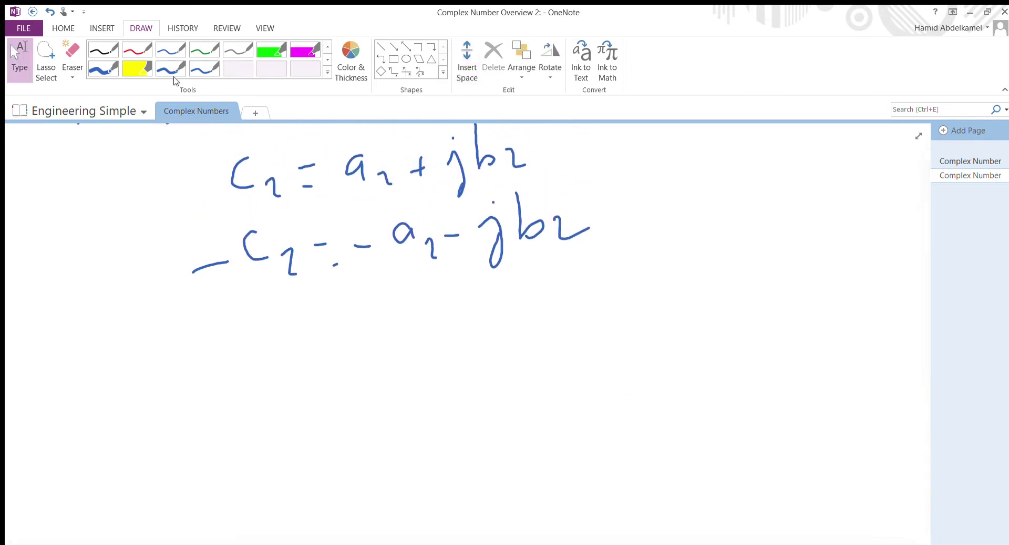
left_click(168, 70)
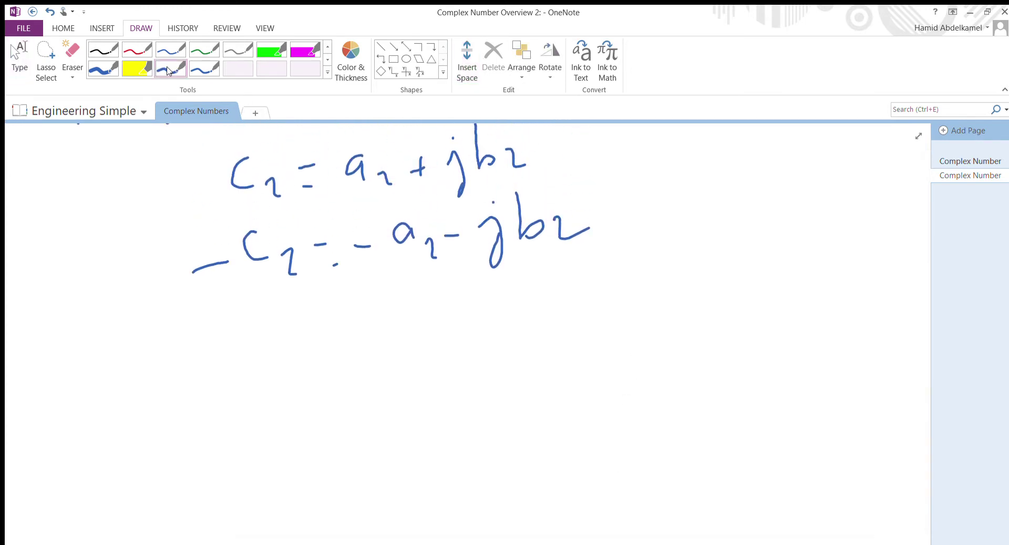
left_click_drag(343, 305, 366, 486)
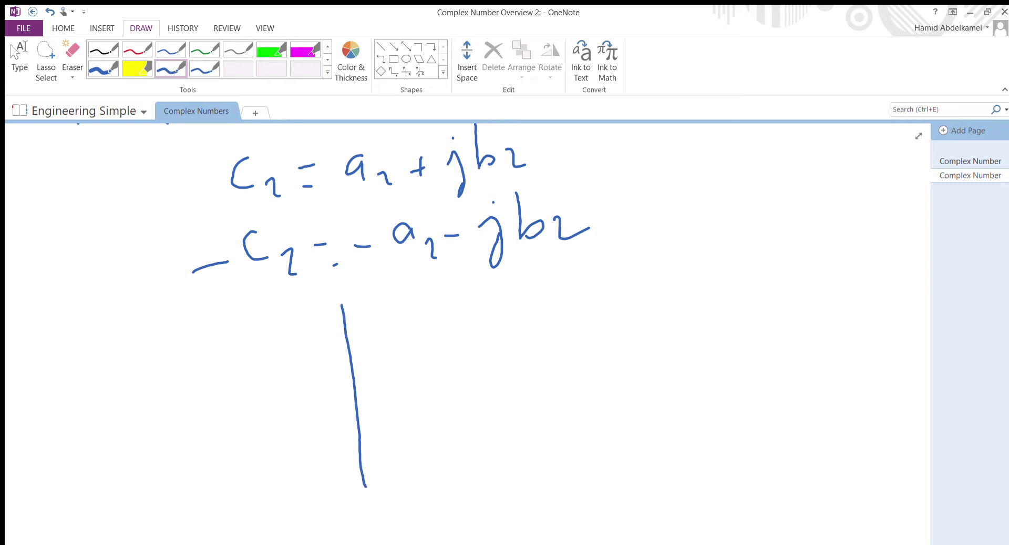
left_click_drag(231, 425, 640, 409)
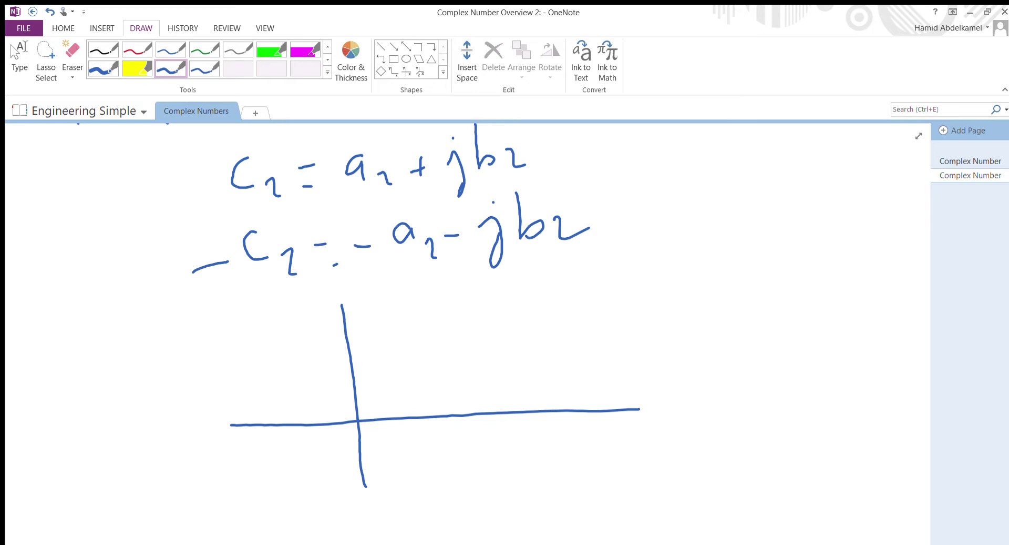
Step: Tick and label a1 and b1, with a dotted guide from b1
left_click_drag(442, 403, 451, 450)
left_click_drag(460, 433, 463, 453)
left_click_drag(338, 349, 348, 348)
left_click_drag(288, 322, 308, 348)
left_click_drag(326, 337, 328, 348)
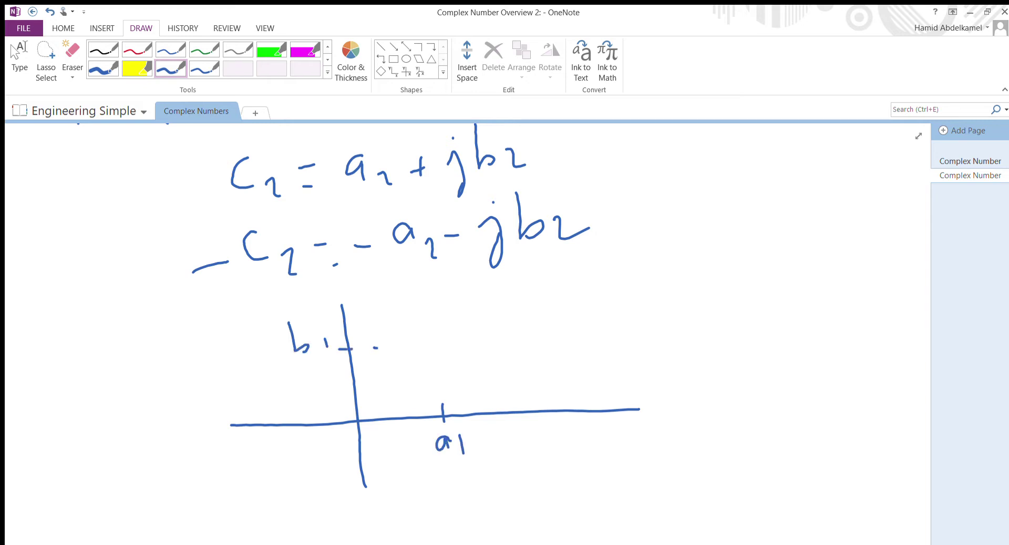
left_click_drag(402, 346, 414, 344)
left_click_drag(424, 344, 424, 345)
Step: Draw the c1 vector from the origin with a dashed guide and label it c1
left_click_drag(358, 420, 437, 346)
mouse_move(437, 356)
left_mouse_down()
mouse_move(432, 368)
mouse_move(438, 341)
mouse_move(471, 333)
left_mouse_up()
left_click_drag(487, 328, 493, 356)
key("Escape")
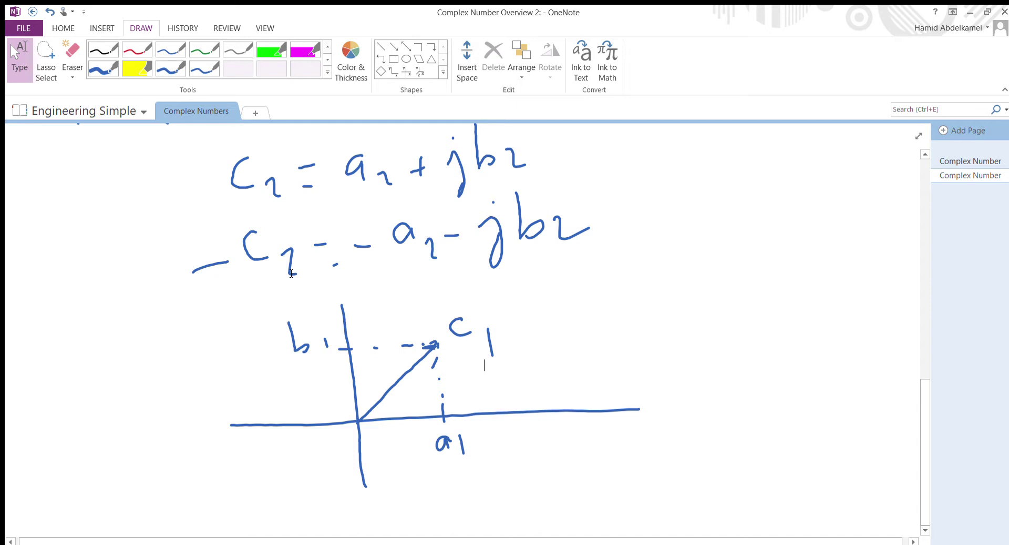
scroll(595, 347, "up", 1)
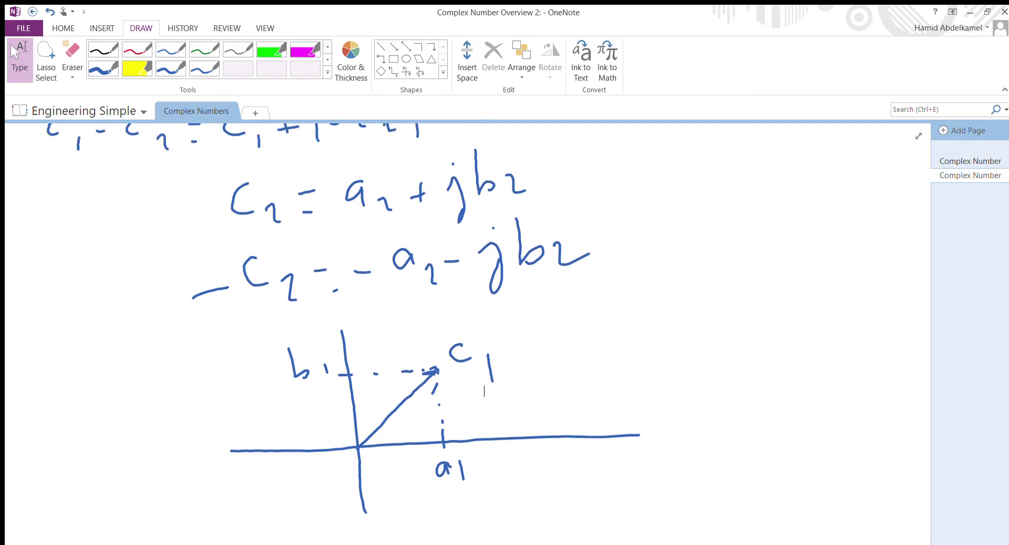
Step: Tick a2 and b2, label b2, and draw a dashed guide toward a2
left_click(165, 71)
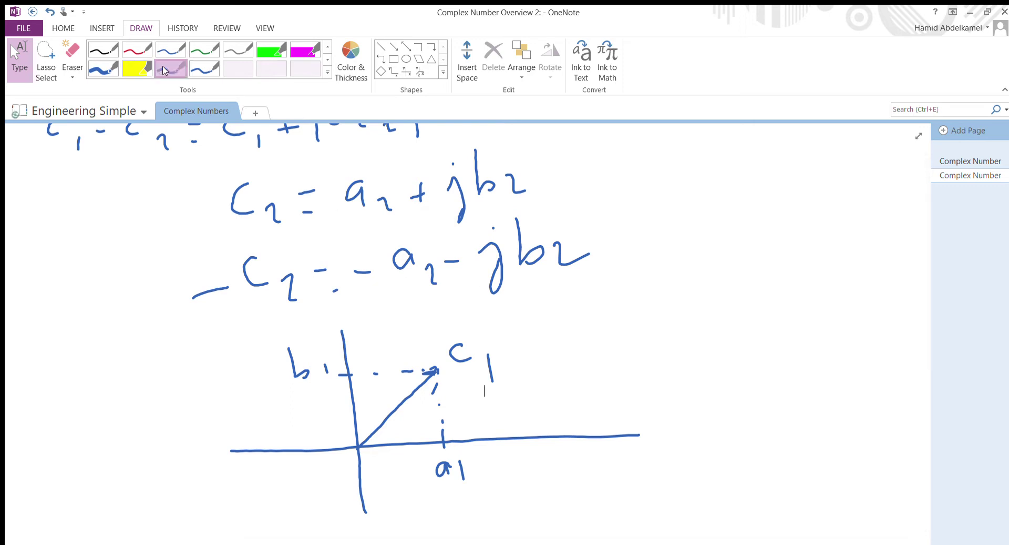
mouse_move(540, 423)
left_mouse_down()
mouse_move(548, 469)
mouse_move(570, 483)
left_mouse_up()
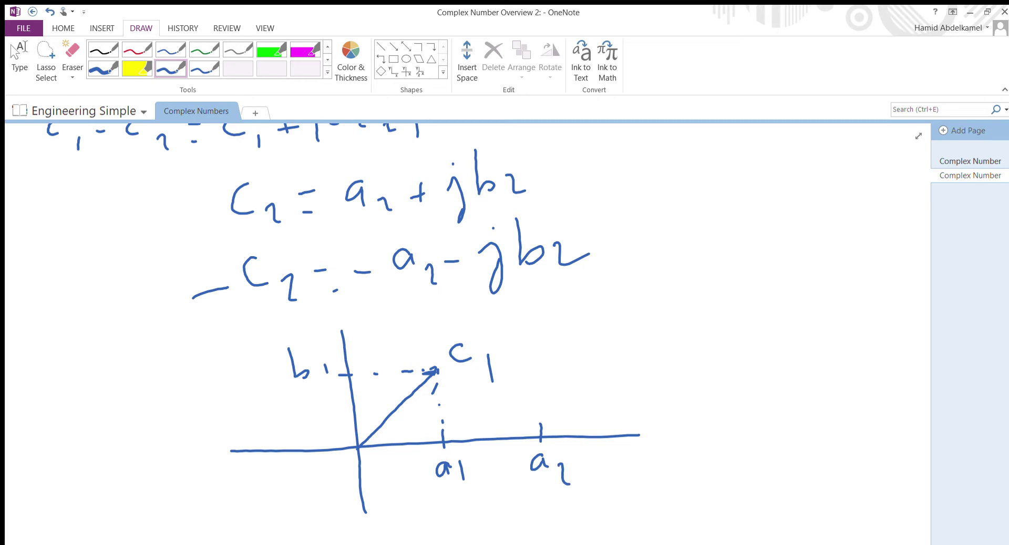
left_click_drag(343, 409, 362, 405)
mouse_move(302, 397)
left_mouse_down()
mouse_move(304, 422)
mouse_move(327, 435)
left_mouse_up()
left_click_drag(385, 408, 491, 396)
left_click_drag(519, 396, 539, 400)
left_click(10, 45)
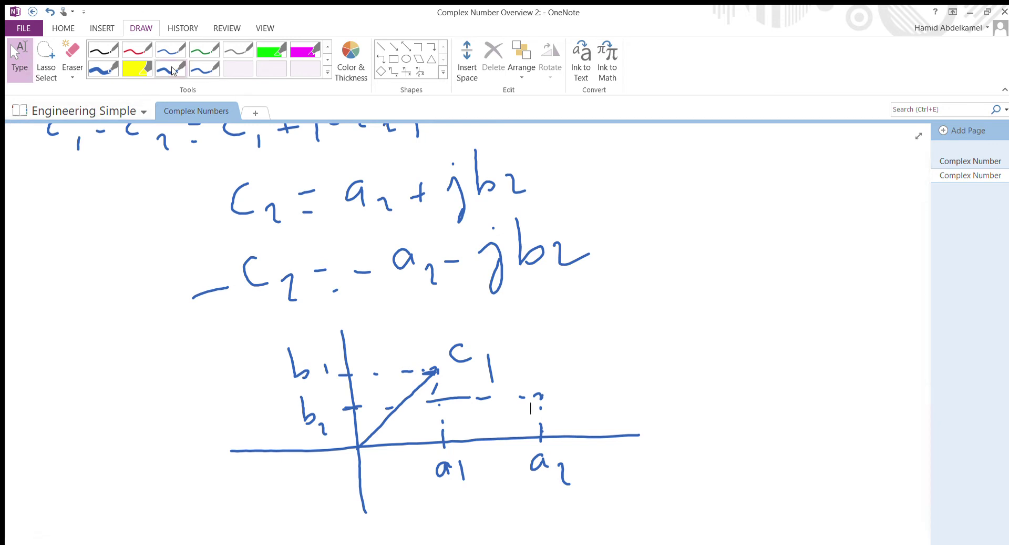
Step: Draw the c2 vector from the origin and label its tip c2
left_click(170, 69)
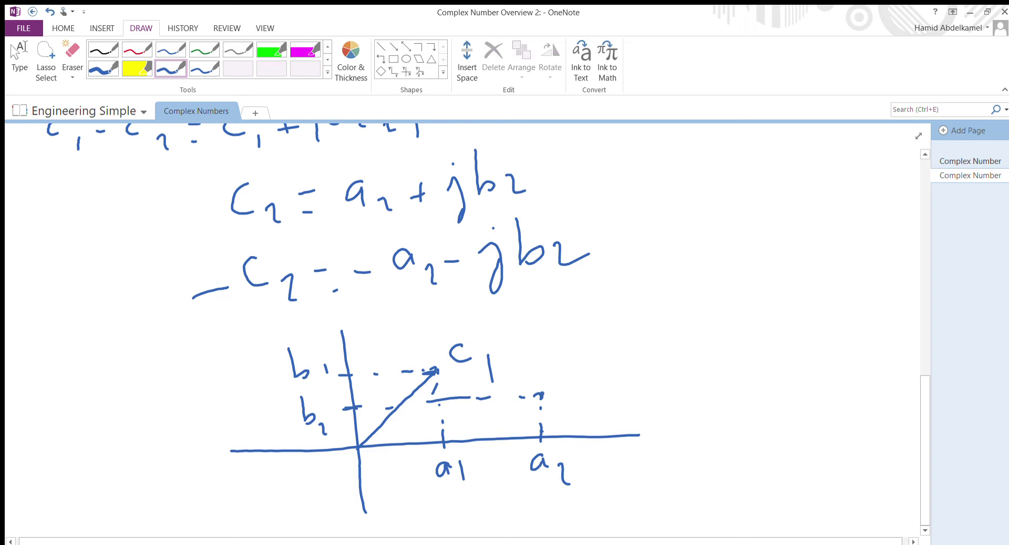
mouse_move(570, 359)
left_mouse_down()
mouse_move(572, 375)
mouse_move(592, 369)
left_mouse_up()
left_click_drag(593, 372, 602, 373)
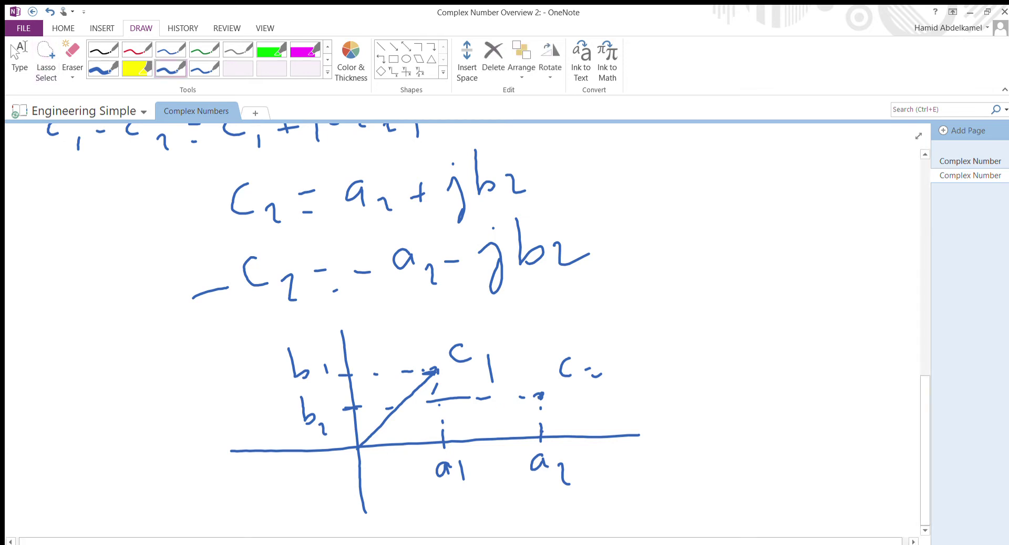
left_click(170, 71)
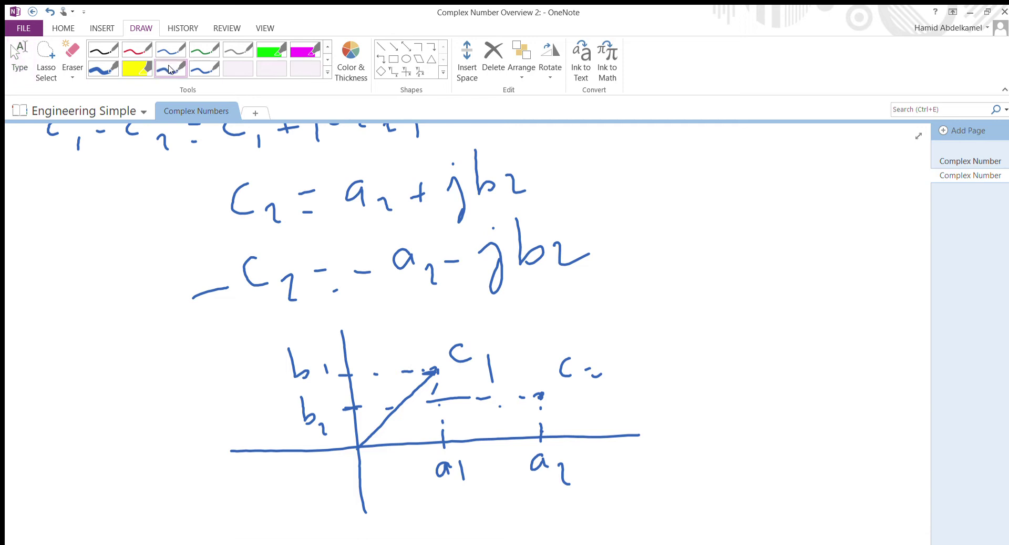
left_click_drag(361, 443, 542, 392)
left_click_drag(587, 368, 602, 375)
key("Escape")
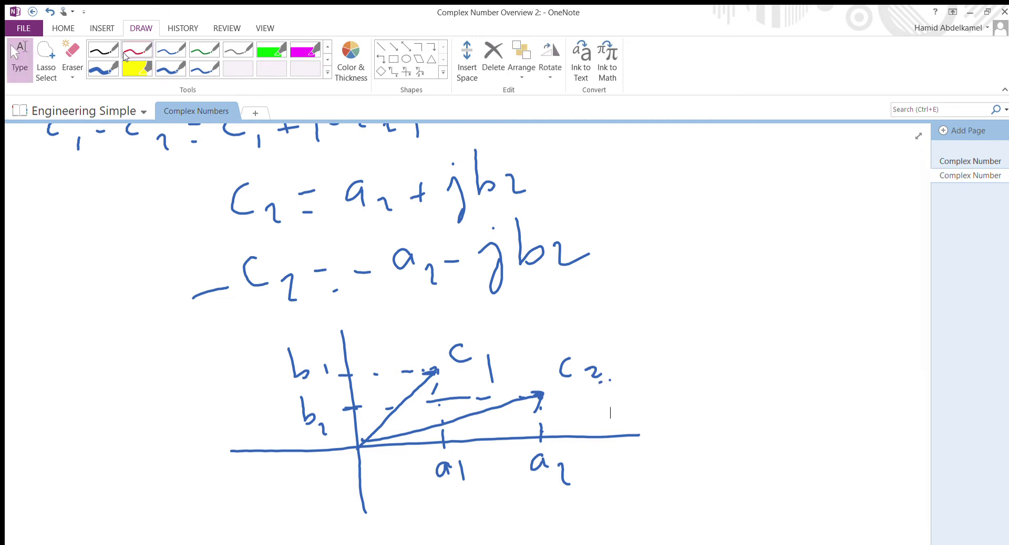
left_click(165, 70)
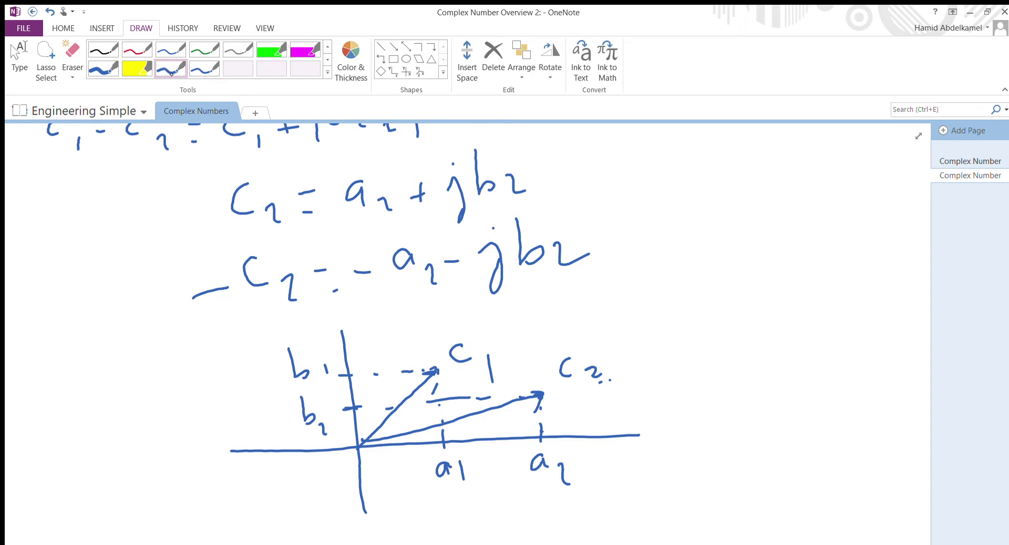
left_click(46, 59)
Step: With the thin blue pen, draw the −c2 arrow pointing down-left from the origin and label it −c2
left_click(170, 69)
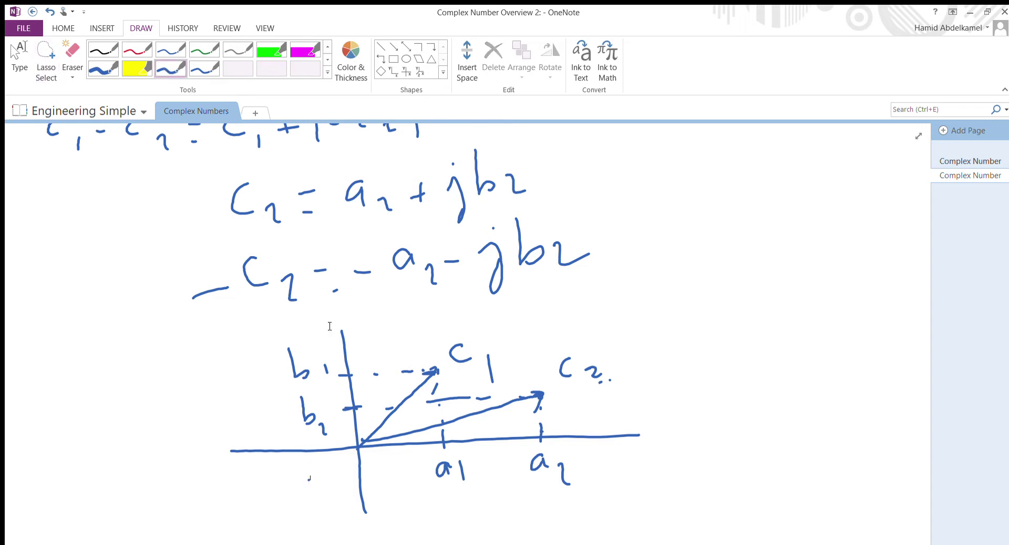
left_click(20, 61)
left_click(166, 71)
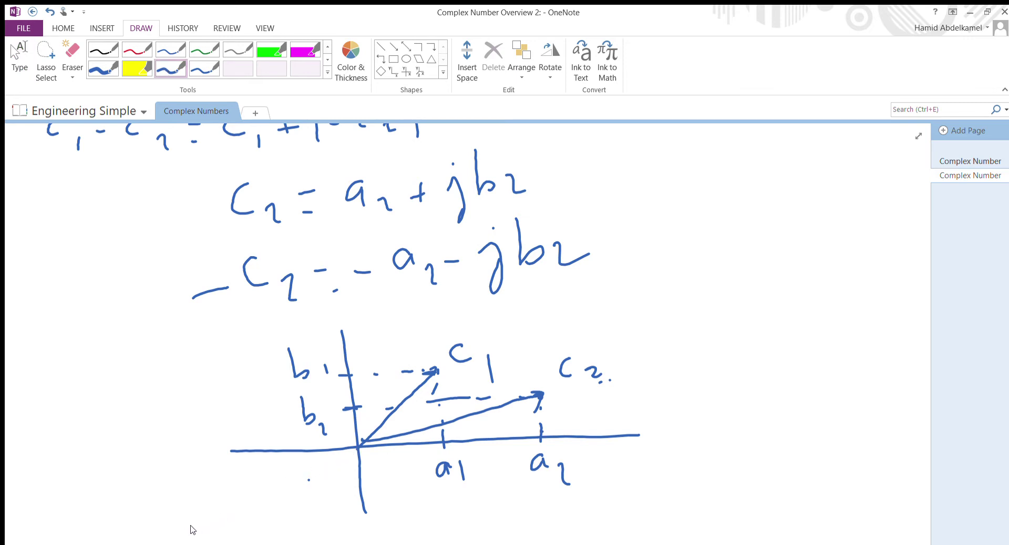
left_click_drag(195, 527, 357, 447)
left_click_drag(141, 522, 156, 517)
mouse_move(173, 485)
left_mouse_down()
mouse_move(180, 506)
mouse_move(207, 489)
left_mouse_up()
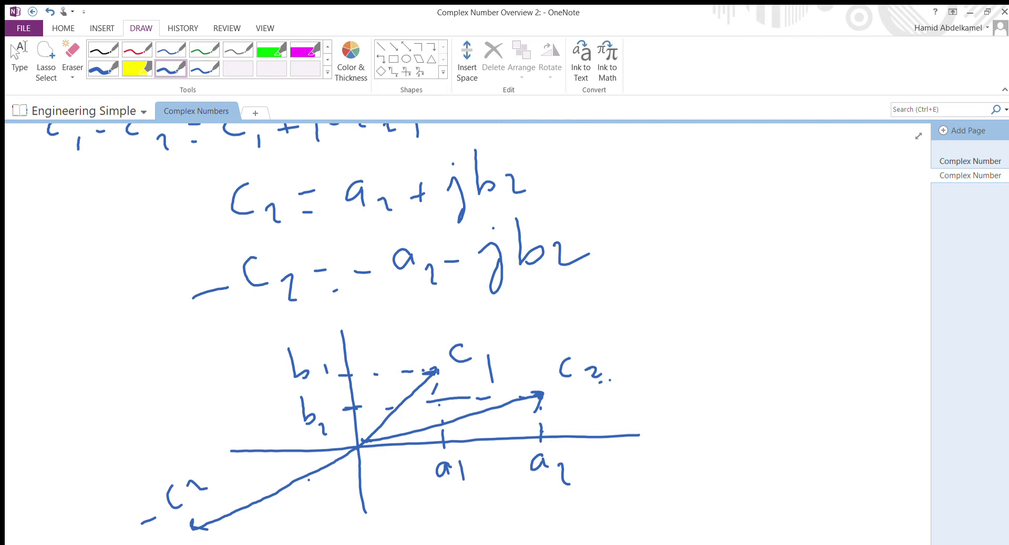
Step: Draw the dashed parallelogram guides along the b1 level and parallel to −c2
left_click_drag(424, 371, 433, 368)
left_click_drag(399, 377, 407, 375)
mouse_move(375, 380)
left_mouse_down()
mouse_move(385, 379)
mouse_move(360, 380)
left_mouse_up()
left_click_drag(285, 393, 335, 385)
left_click_drag(404, 375, 421, 369)
left_click_drag(368, 379, 375, 376)
left_click_drag(258, 404, 328, 385)
left_click_drag(245, 410, 239, 418)
left_click_drag(222, 461, 209, 492)
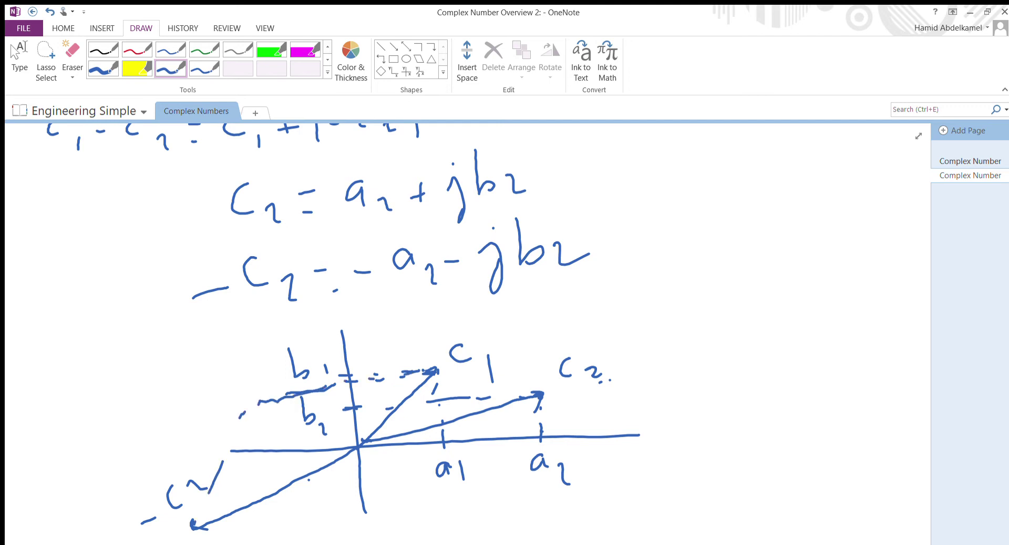
Step: Draw the resulting vector pointing up-left, label it C1 − c2, and stop inking
left_click(19, 58)
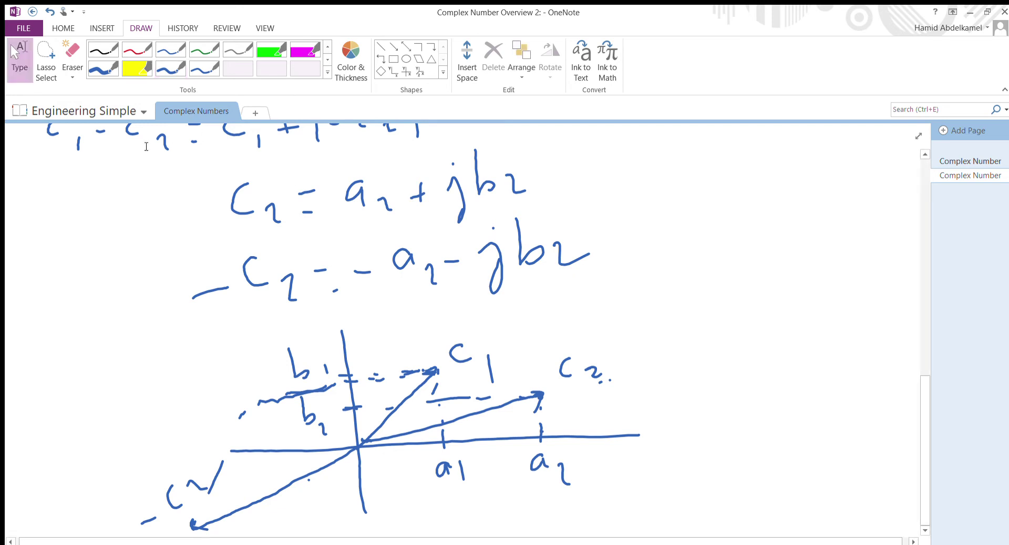
left_click(163, 70)
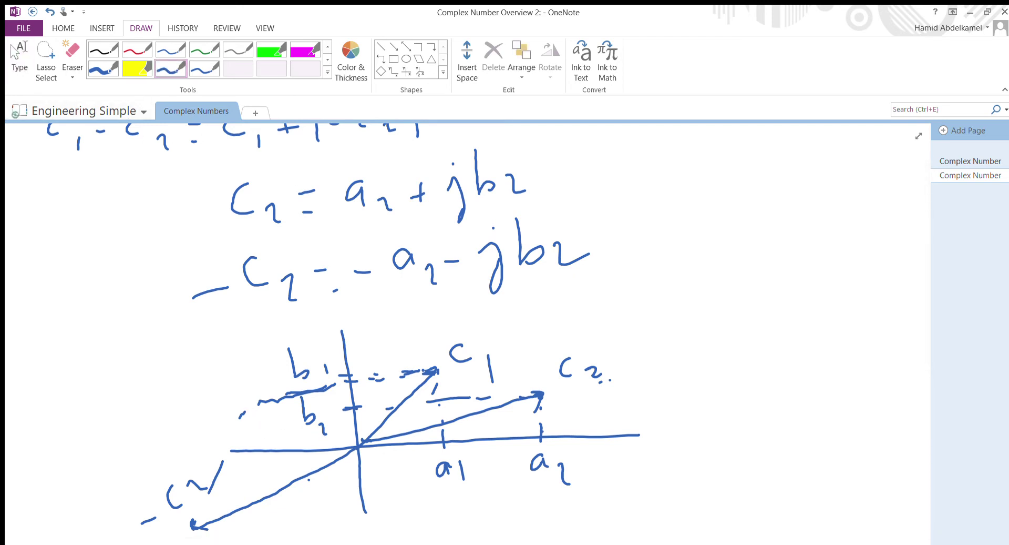
left_click_drag(358, 444, 265, 430)
left_click_drag(180, 395, 182, 415)
mouse_move(194, 406)
left_mouse_down()
mouse_move(199, 416)
mouse_move(211, 394)
left_mouse_up()
mouse_move(229, 361)
left_mouse_down()
mouse_move(226, 380)
mouse_move(260, 368)
left_mouse_up()
left_click(19, 58)
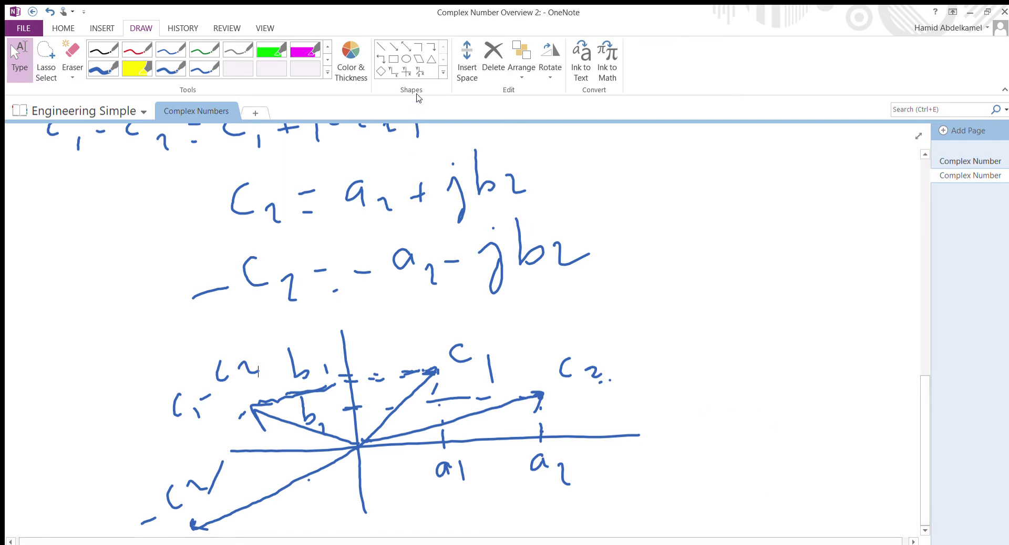
Step: Use Insert Space to open extra blank room on the page beneath the −c2 sketch
left_click(467, 60)
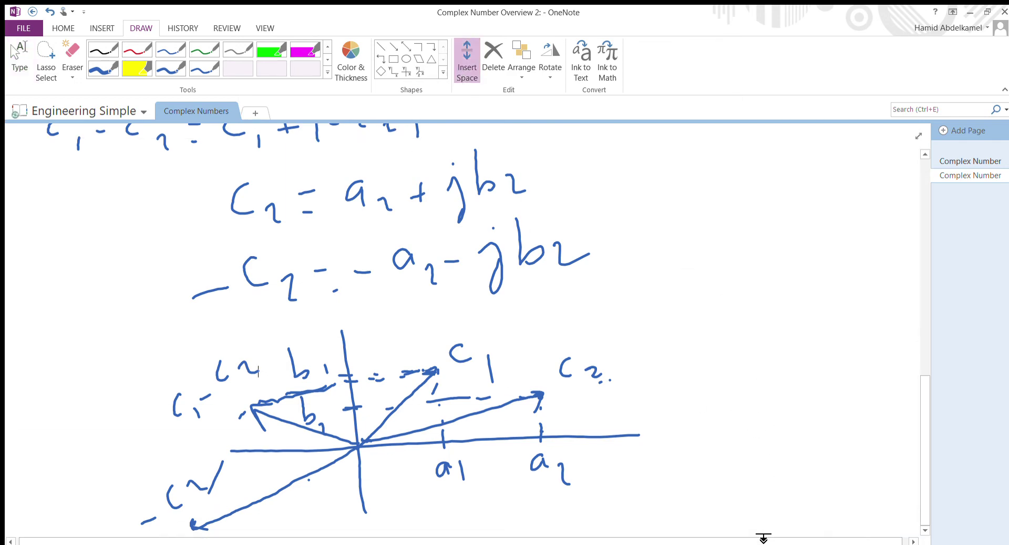
left_click_drag(762, 532, 657, 231)
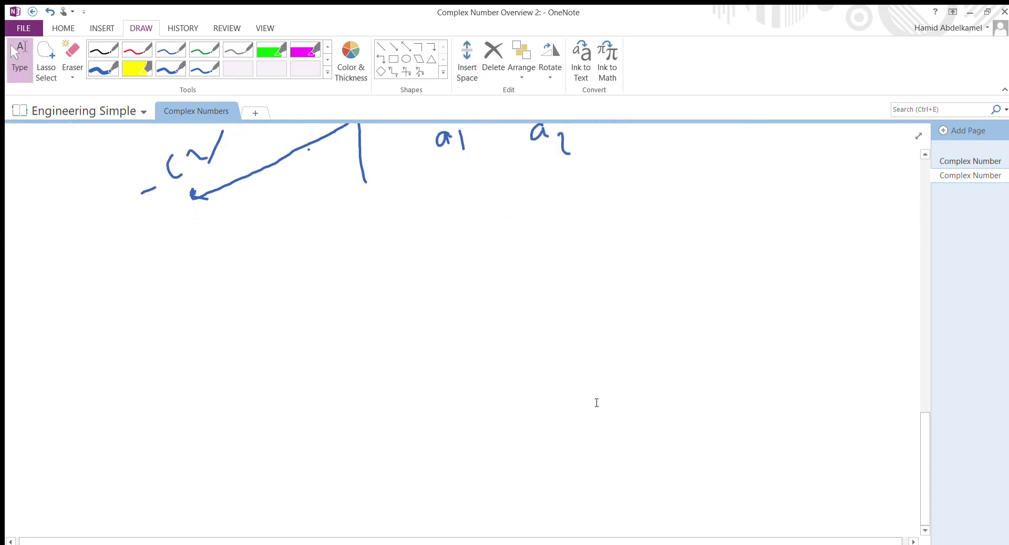